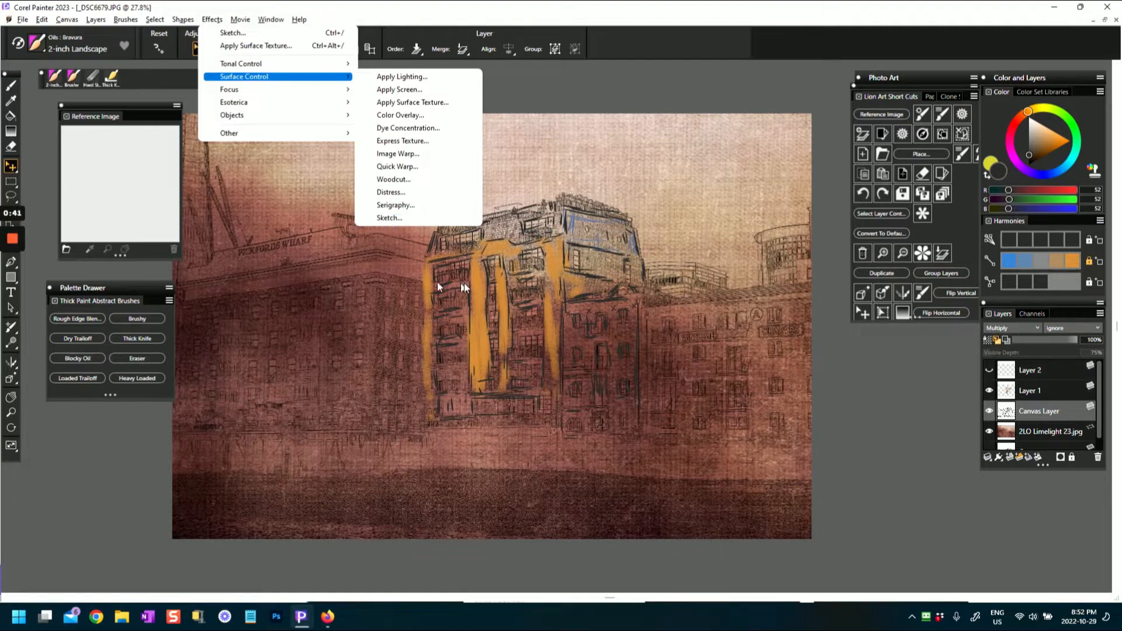
Step: Make Layer 1, with its sketch lines and orange strokes, visible over the black-and-white building sketch
click(479, 283)
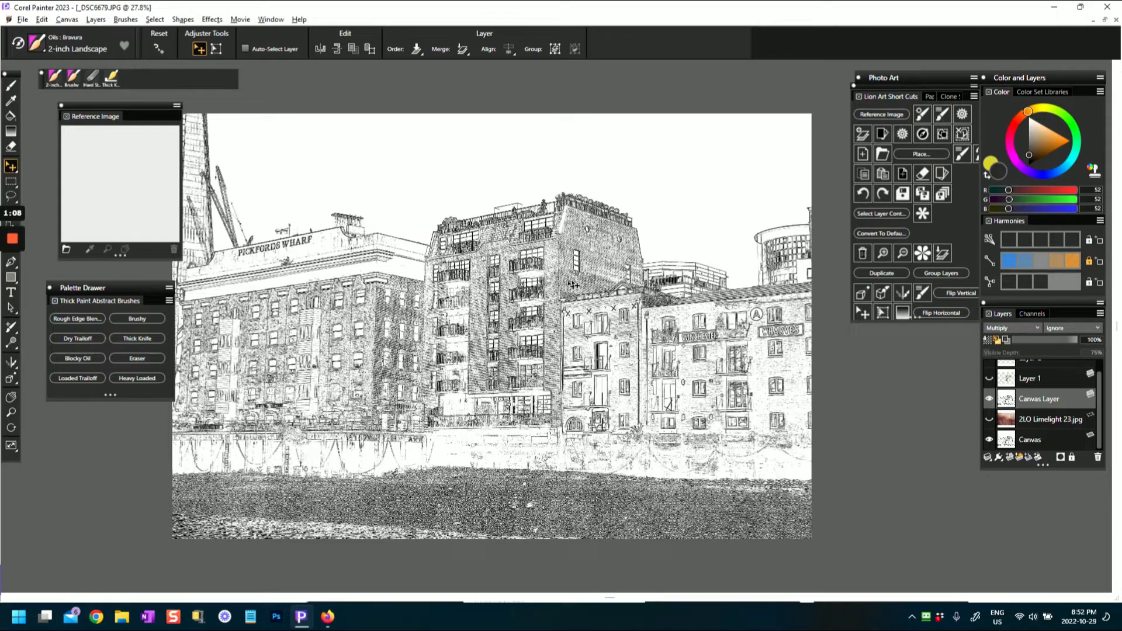
drag(516, 278, 553, 270)
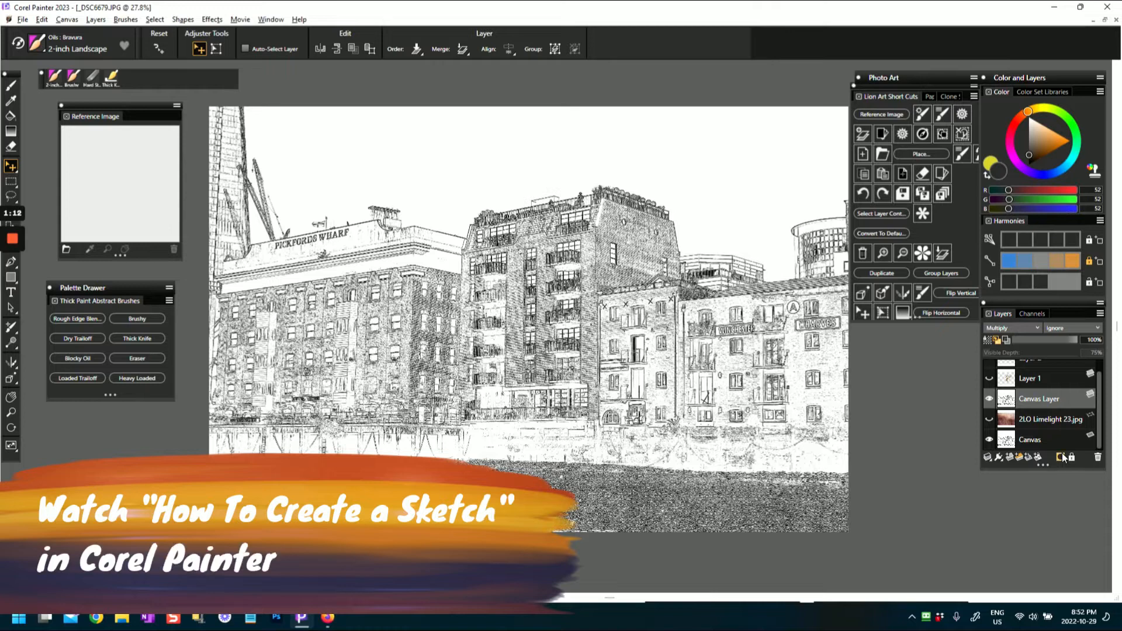
click(988, 378)
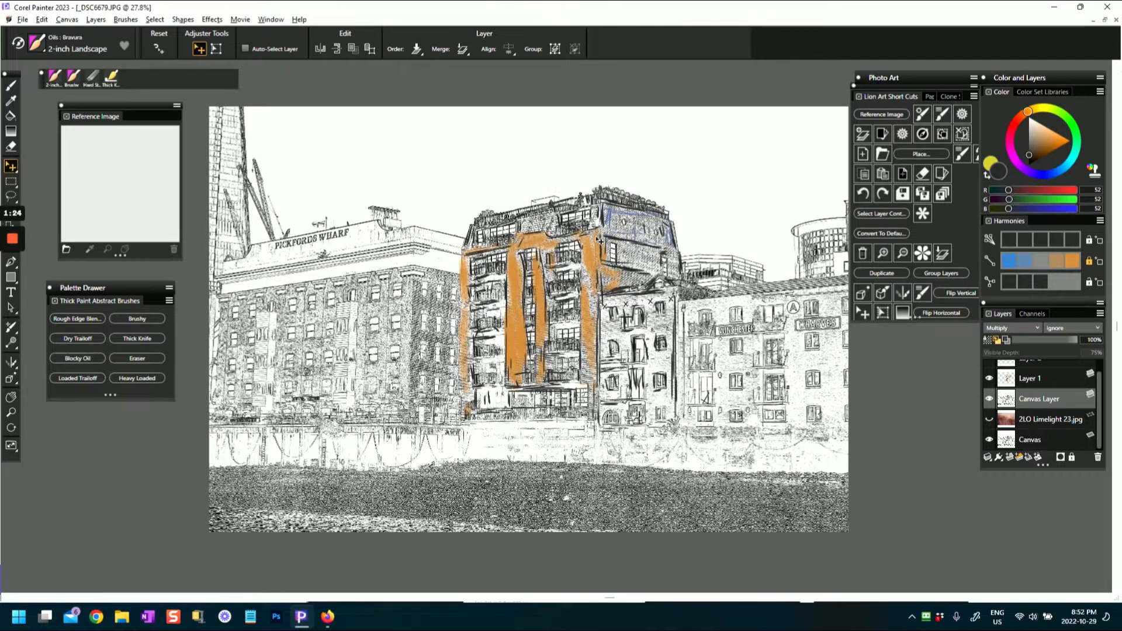
Step: Set the brush colour to dark brown (RGB 60, 48, 36) and draw the central block's outer edge and the neighbouring building's roofline
key(b)
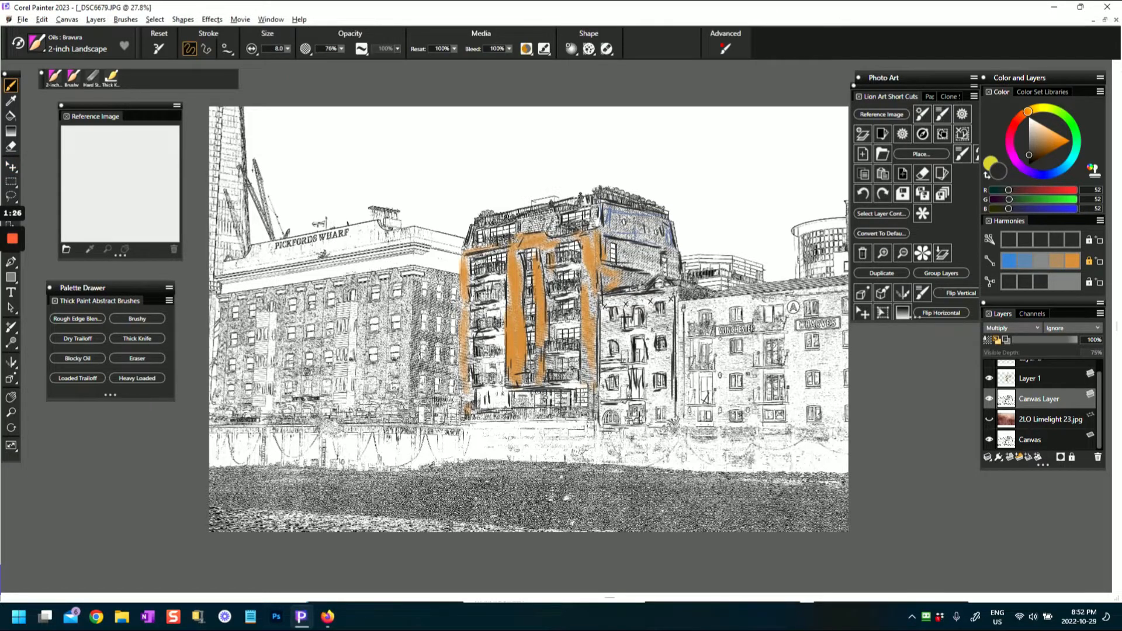
click(1032, 155)
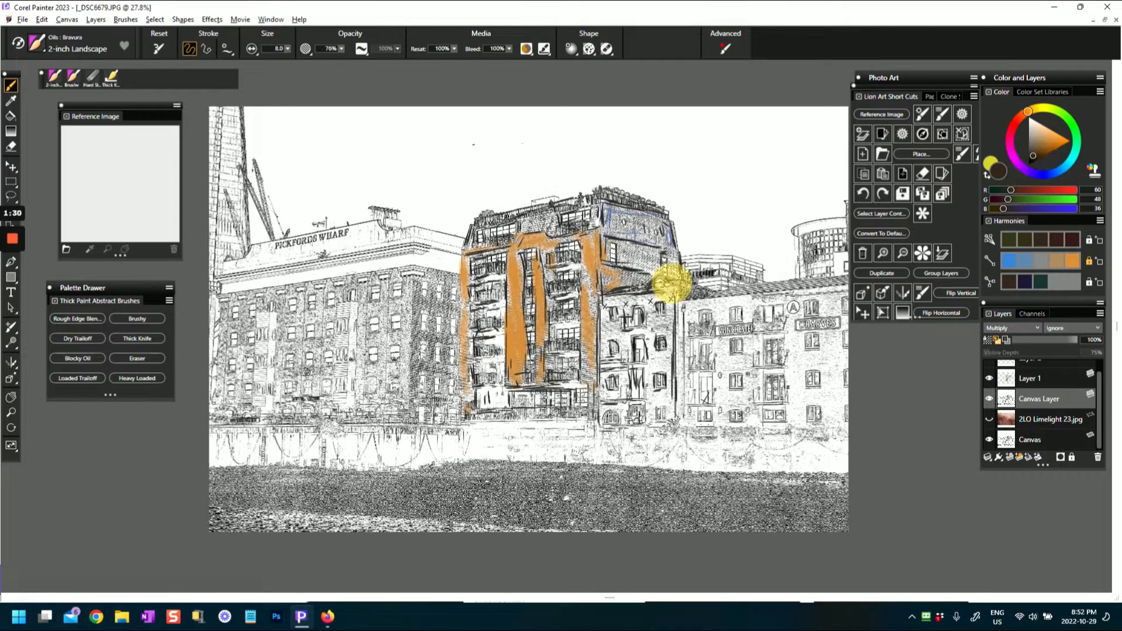
mouse_move(672, 285)
mouse_down()
mouse_move(684, 308)
mouse_move(675, 398)
mouse_up()
mouse_move(681, 334)
mouse_down()
mouse_move(687, 395)
mouse_move(683, 346)
mouse_move(678, 395)
mouse_up()
click(679, 417)
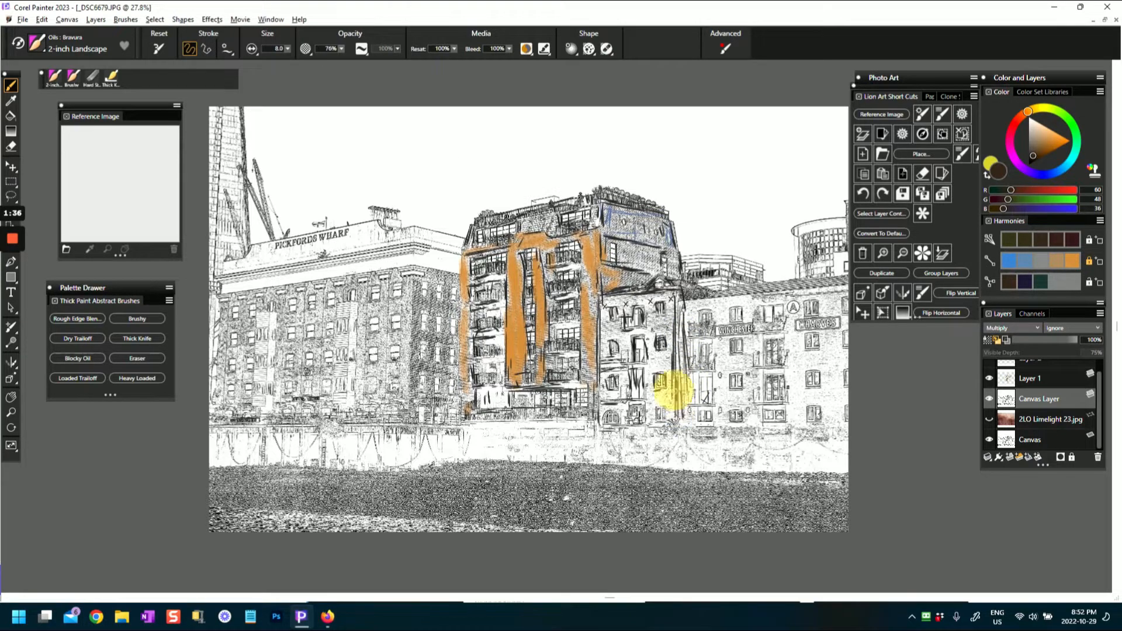
click(752, 282)
mouse_move(706, 313)
mouse_down()
mouse_move(795, 298)
mouse_move(717, 310)
mouse_move(712, 290)
mouse_move(795, 278)
mouse_up()
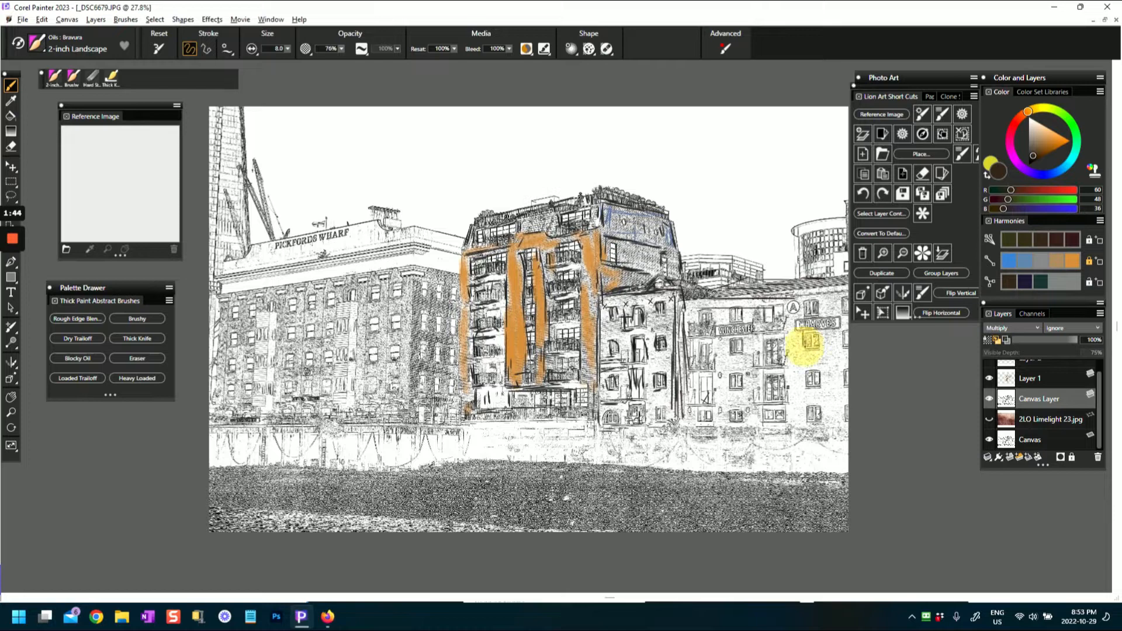
Step: Darken the windows and doors of the lower buildings beside the central block with short dark brown strokes
drag(769, 342, 766, 366)
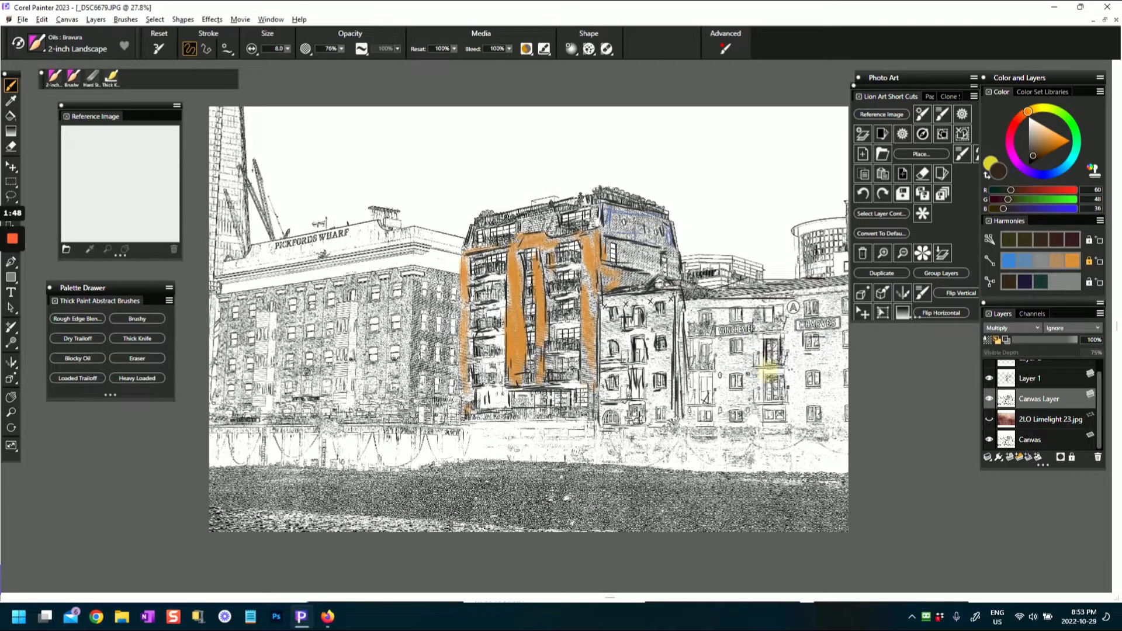
mouse_move(699, 350)
mouse_down()
mouse_move(691, 361)
mouse_move(695, 341)
mouse_move(694, 388)
mouse_up()
drag(641, 325, 642, 307)
mouse_move(638, 346)
mouse_down()
mouse_move(637, 357)
mouse_move(616, 357)
mouse_move(642, 364)
mouse_up()
drag(670, 417, 671, 394)
Step: Sketch dark brown lines along the lower corner and across the base of the central building
drag(597, 392, 593, 416)
mouse_move(529, 382)
mouse_down()
mouse_move(542, 409)
mouse_move(473, 413)
mouse_move(592, 402)
mouse_up()
drag(481, 431, 520, 427)
drag(475, 419, 541, 420)
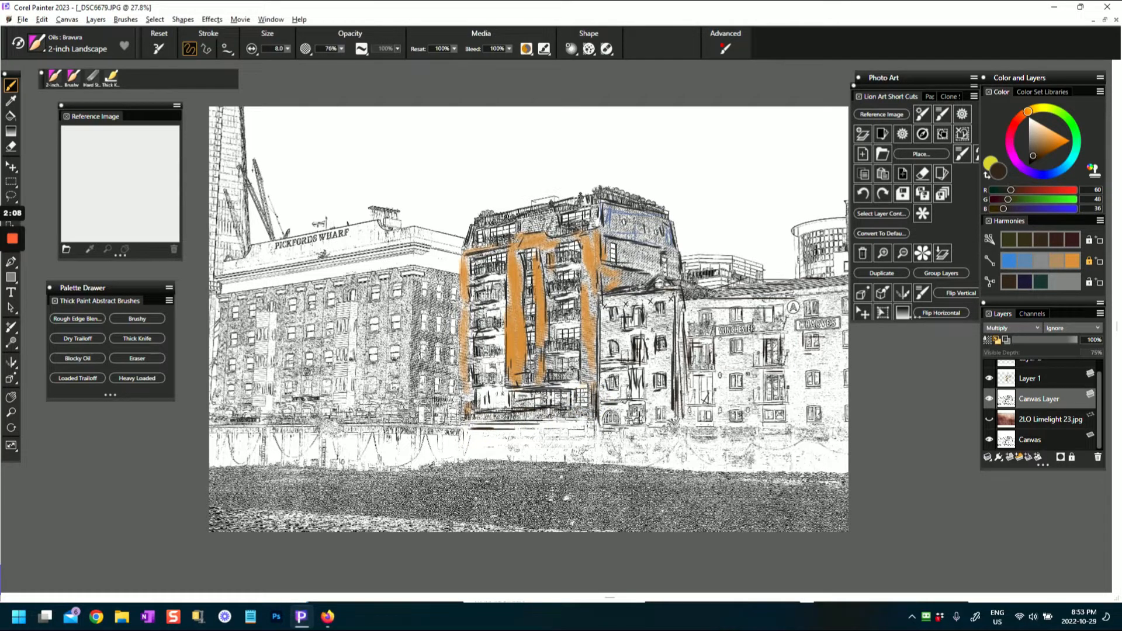
Step: Sketch stacked horizontal lines on the river wall below the central building, with short strokes on either side
drag(474, 431, 548, 427)
mouse_move(475, 439)
mouse_down()
mouse_move(547, 432)
mouse_move(538, 445)
mouse_move(564, 453)
mouse_up()
drag(507, 458, 555, 459)
drag(582, 418, 540, 434)
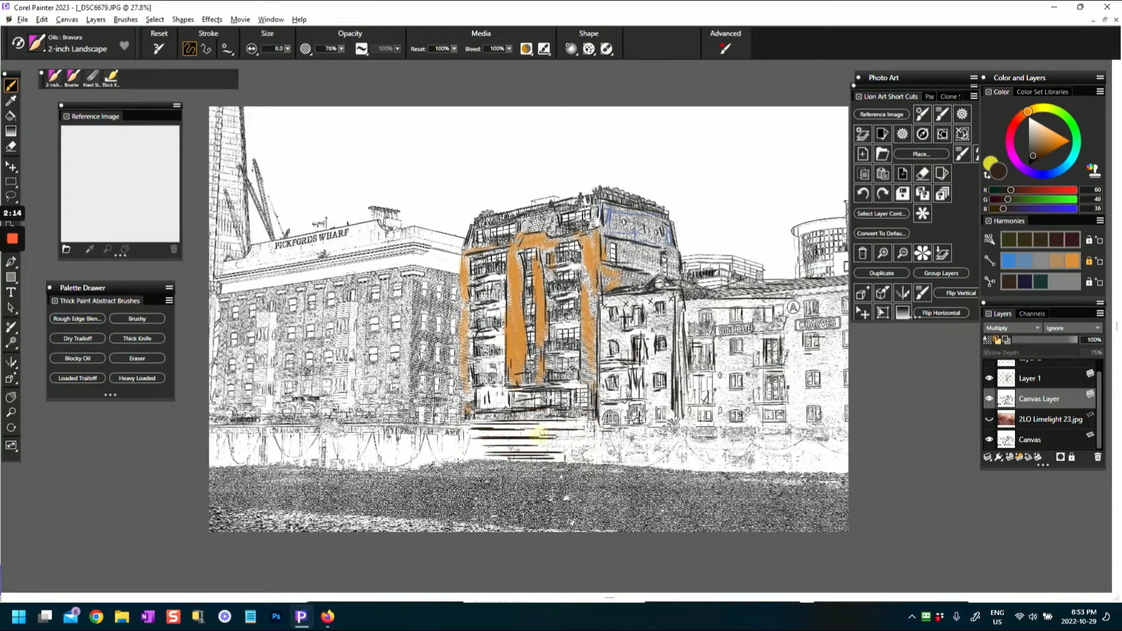
mouse_move(459, 425)
mouse_down()
mouse_move(433, 440)
mouse_move(436, 458)
mouse_move(483, 431)
mouse_move(648, 408)
mouse_up()
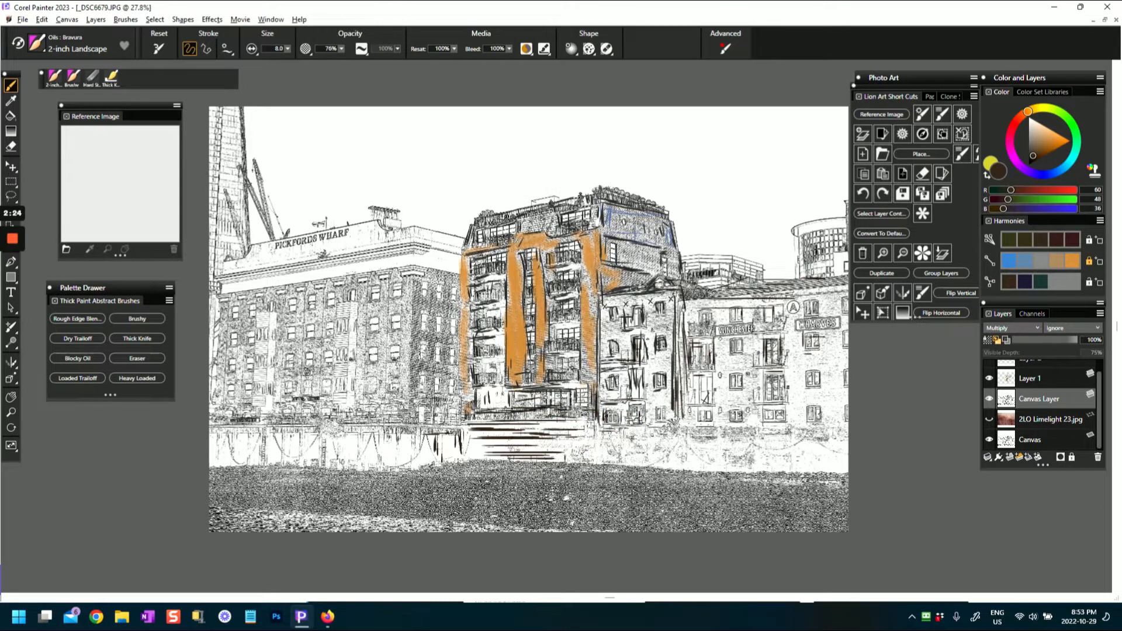
mouse_move(276, 263)
mouse_down()
mouse_move(249, 277)
mouse_move(374, 246)
mouse_up()
Step: Compare the sketch with the Canvas, Canvas Layer and Layer 1 each hidden and shown again
click(989, 440)
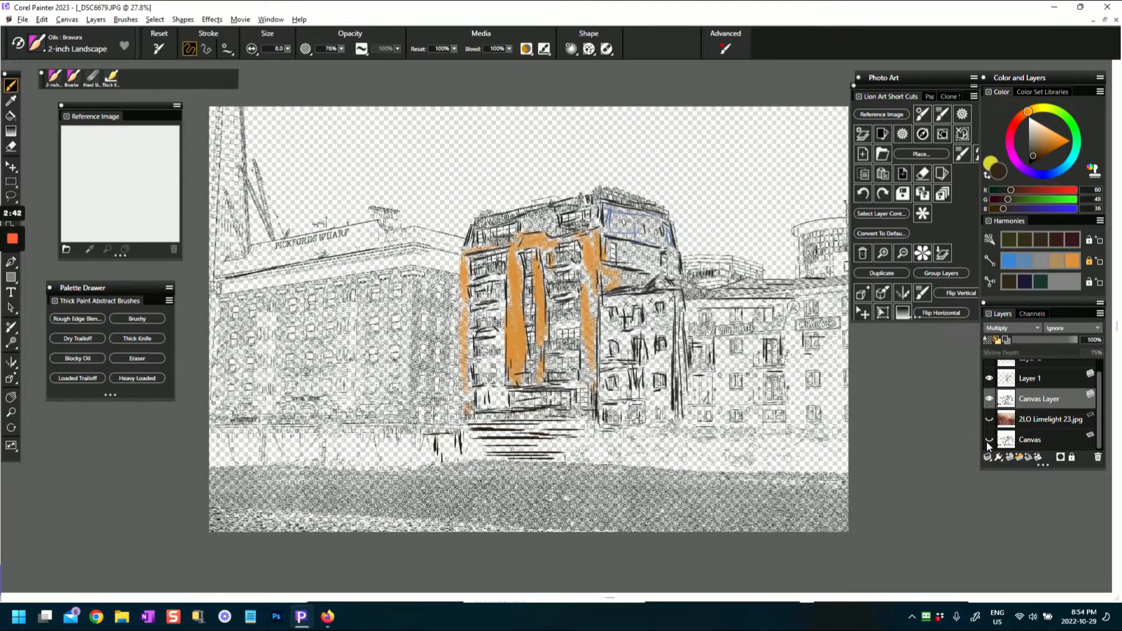
click(989, 439)
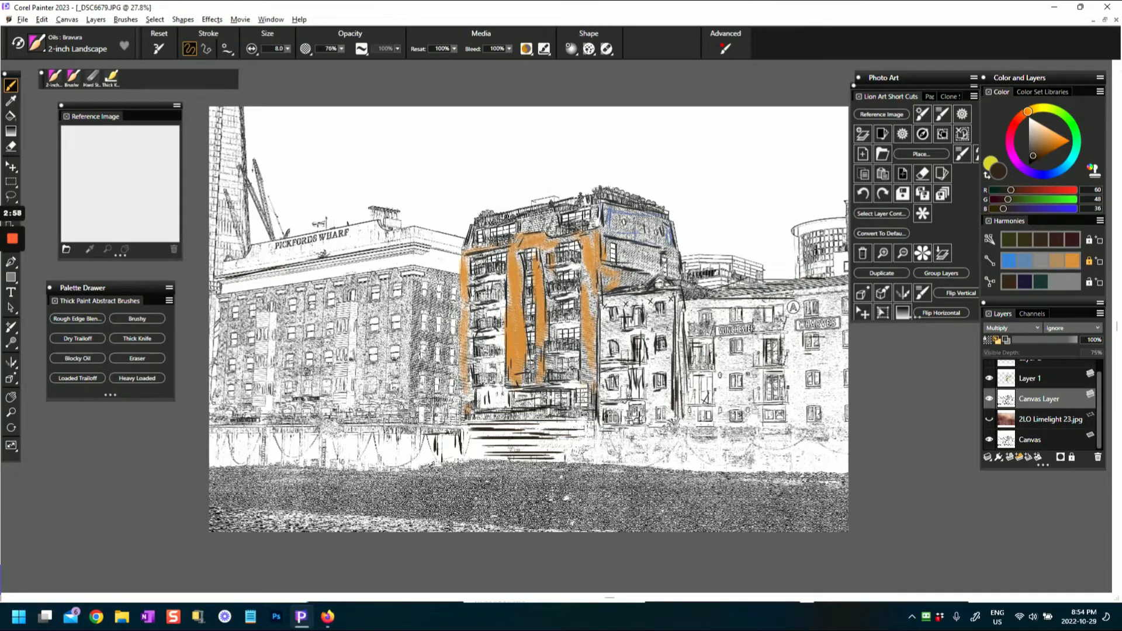
click(989, 398)
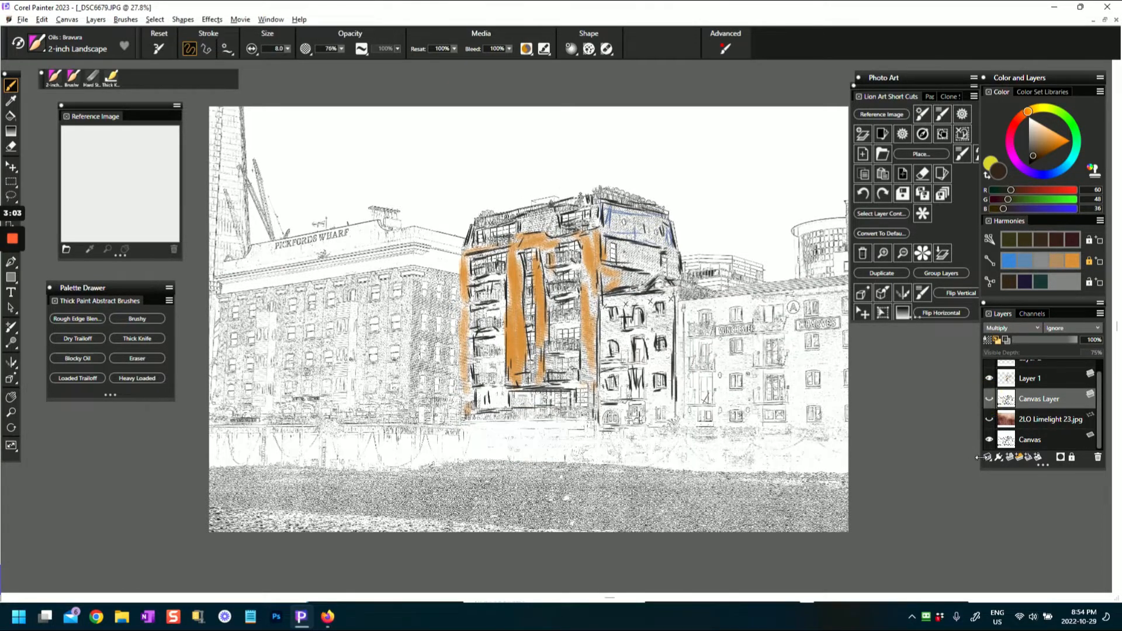
click(990, 379)
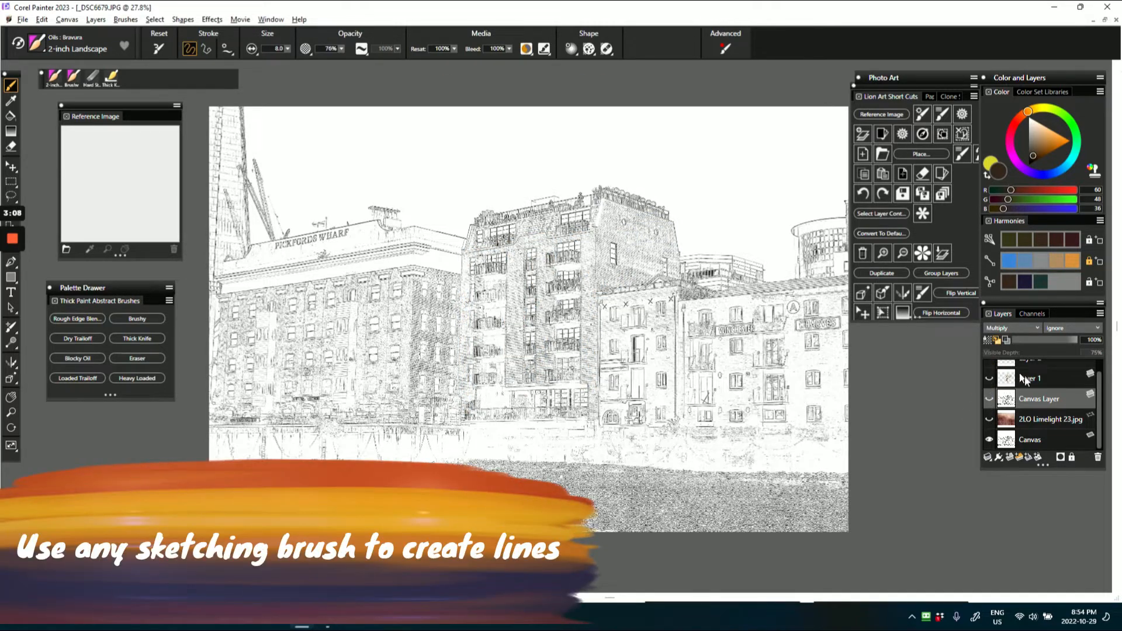
click(989, 378)
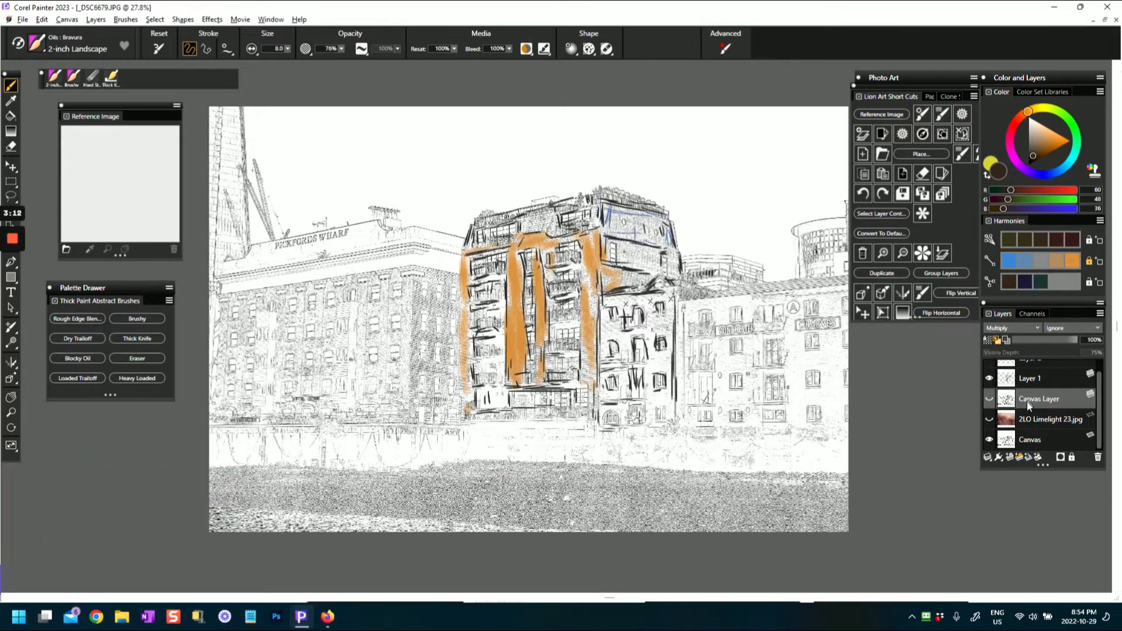
click(988, 398)
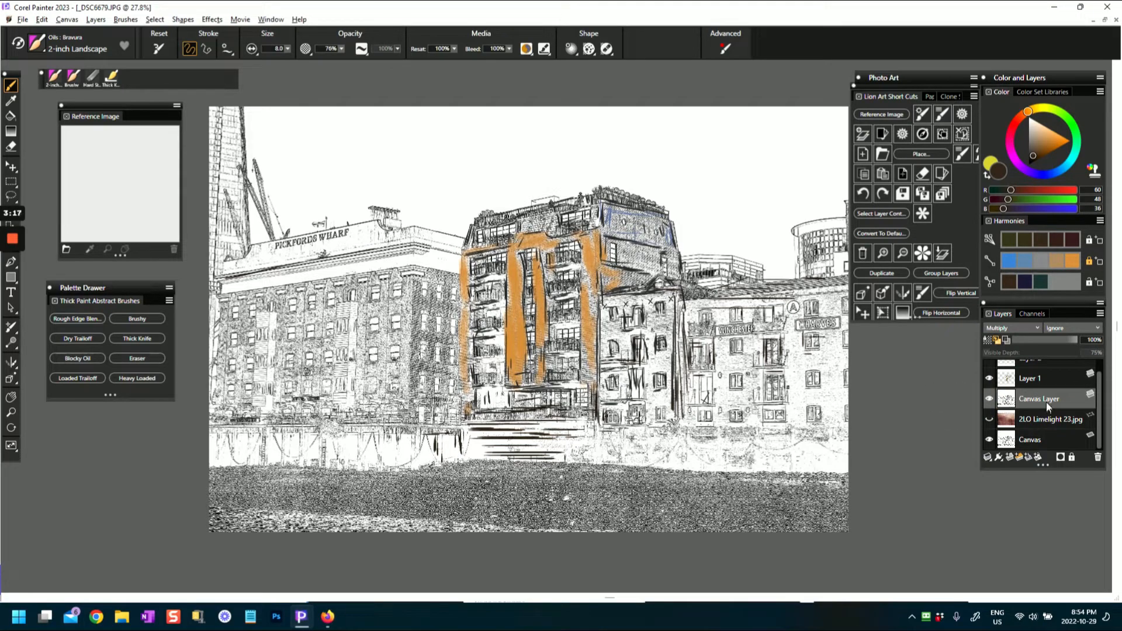
Step: Make the 2LO Limelight 23.jpg texture layer visible beneath the sketch layers and select it
click(988, 419)
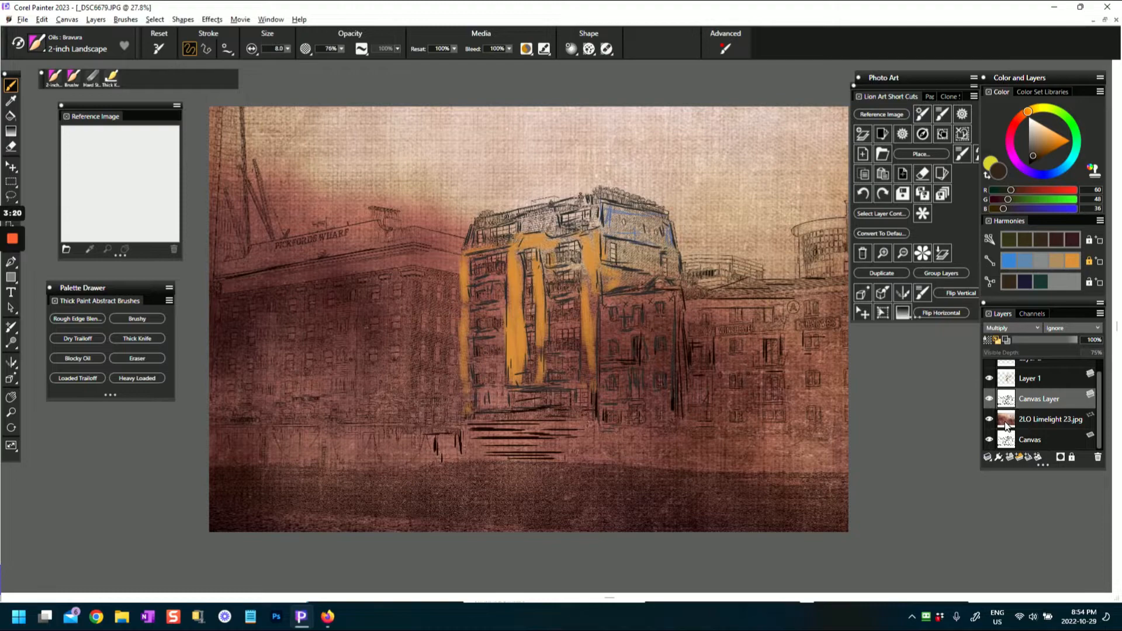
click(1007, 425)
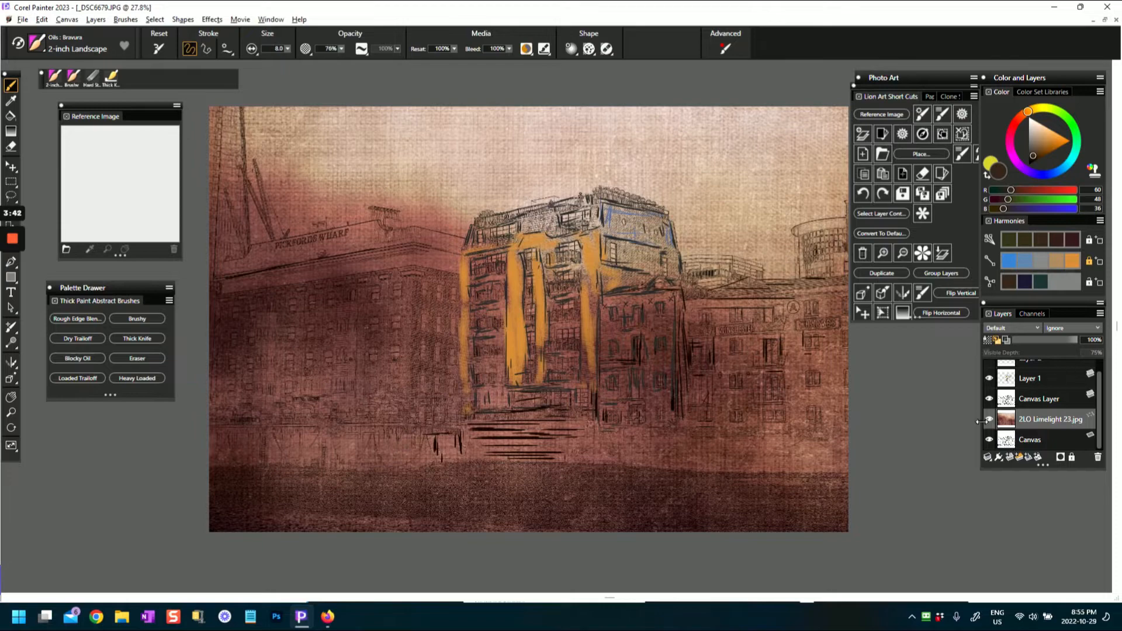
Step: Rename the Canvas Layer as "sketch 1"
click(1015, 403)
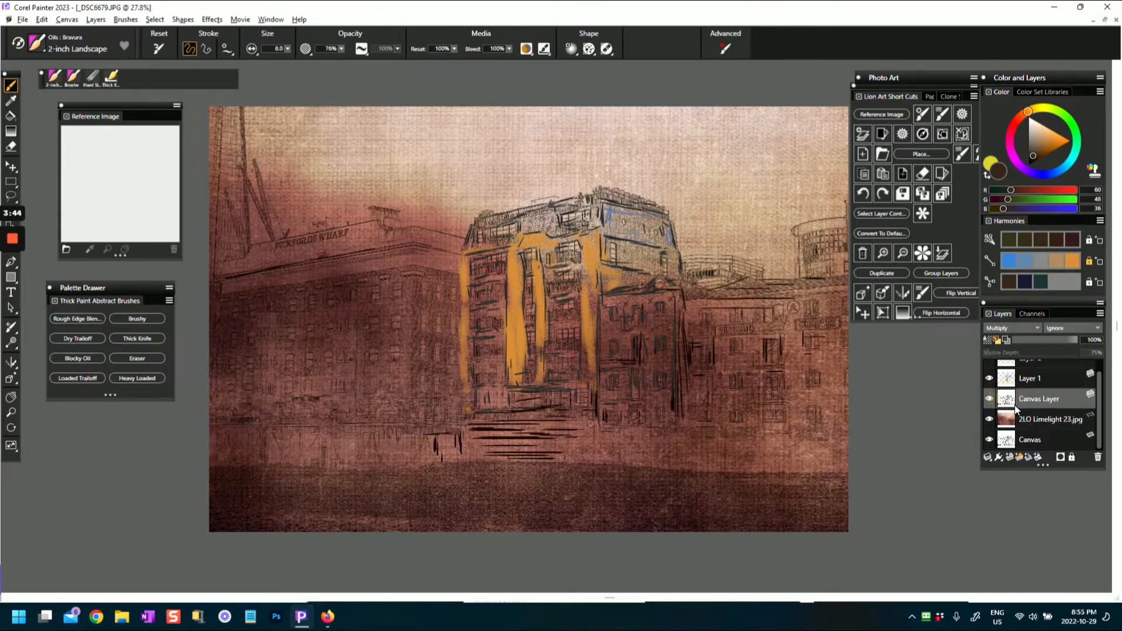
double_click(1035, 399)
text(sk)
click(1035, 385)
Step: Check what Layer 1 contains by hiding and showing it, and rename it as "sketch2"
click(991, 377)
click(991, 377)
double_click(1027, 379)
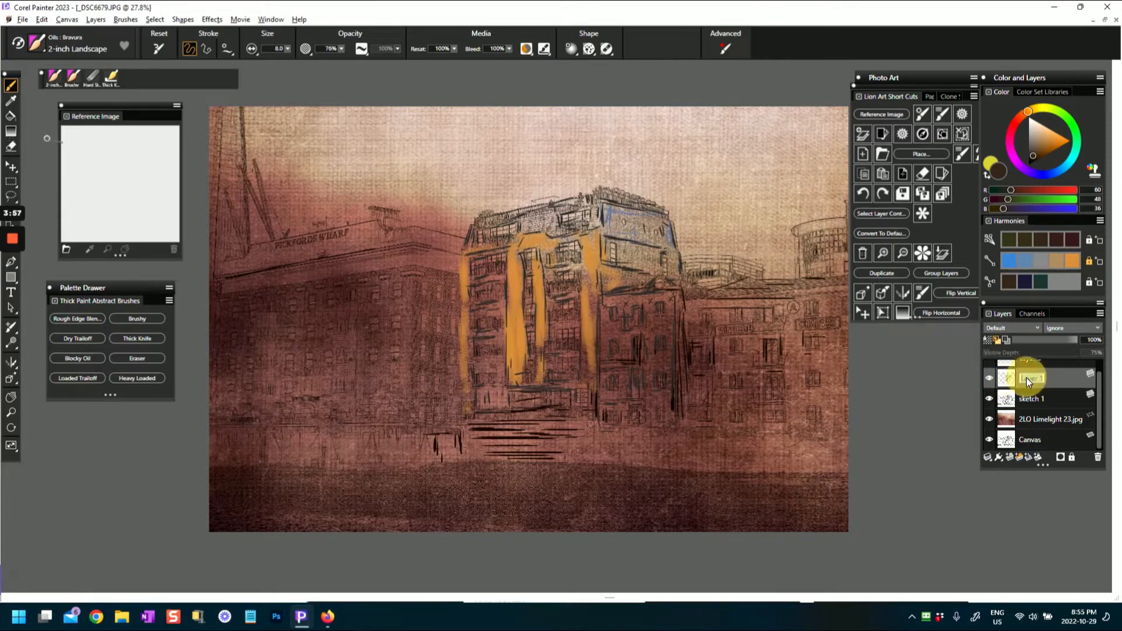
click(1057, 398)
Step: Compare the contributions of the sketch 1 and sketch2 layers over the texture by hiding and restoring each one
click(990, 398)
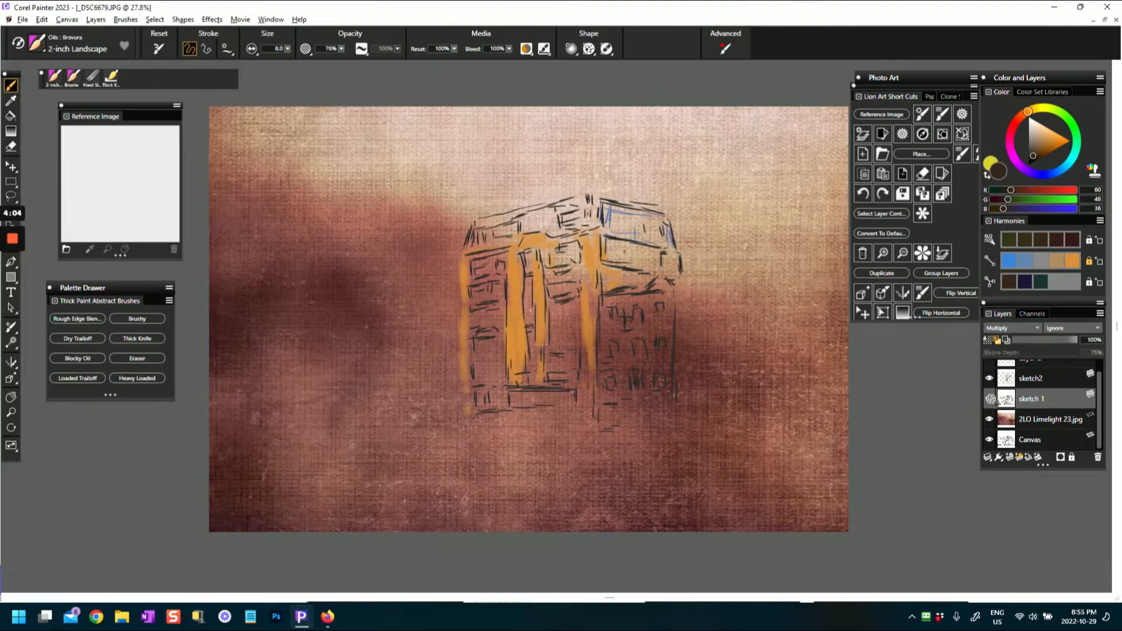
click(988, 399)
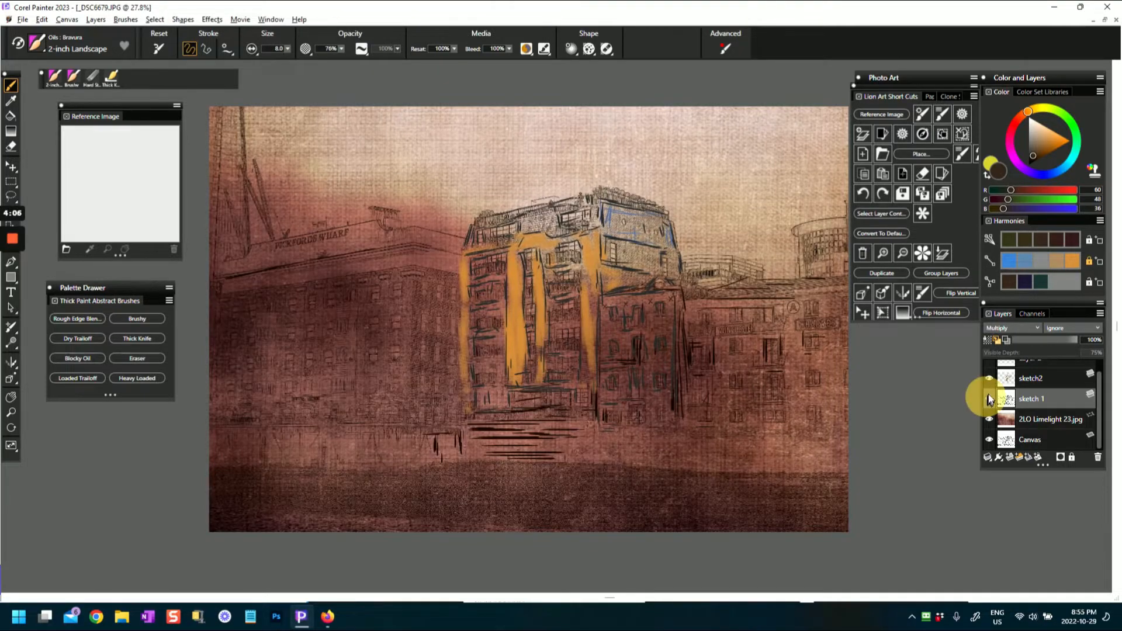
click(989, 378)
click(987, 398)
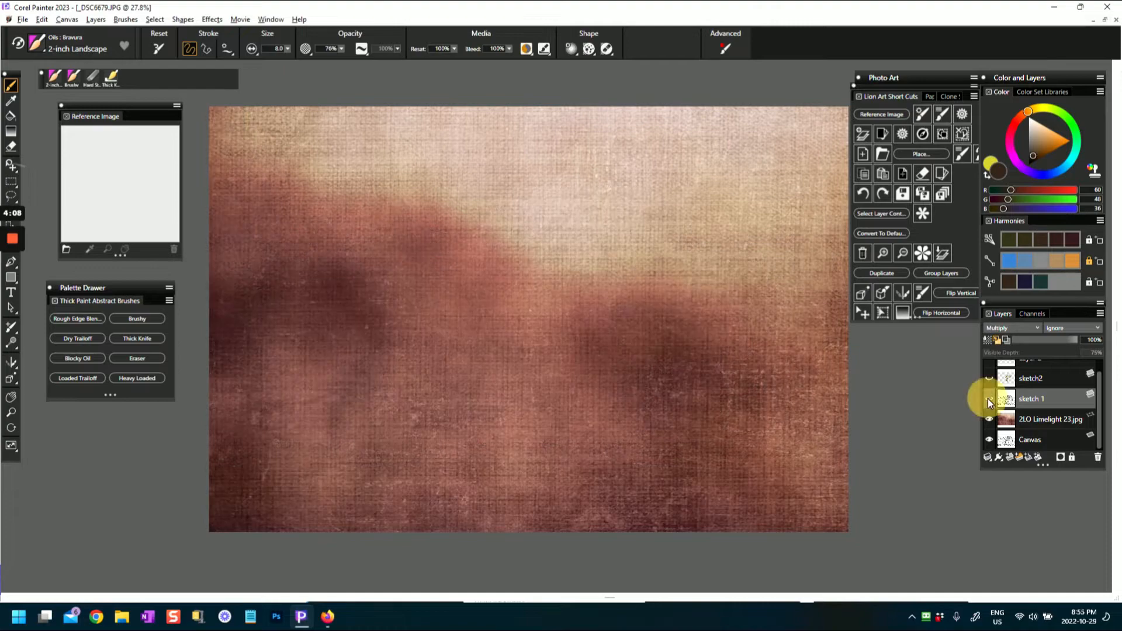
click(987, 398)
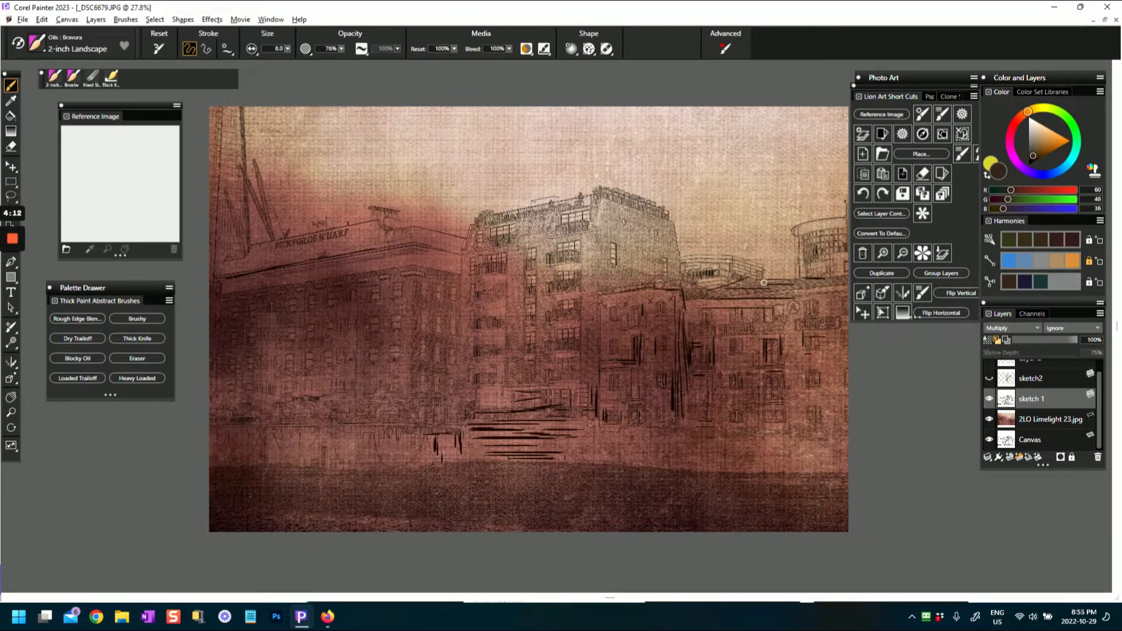
click(989, 379)
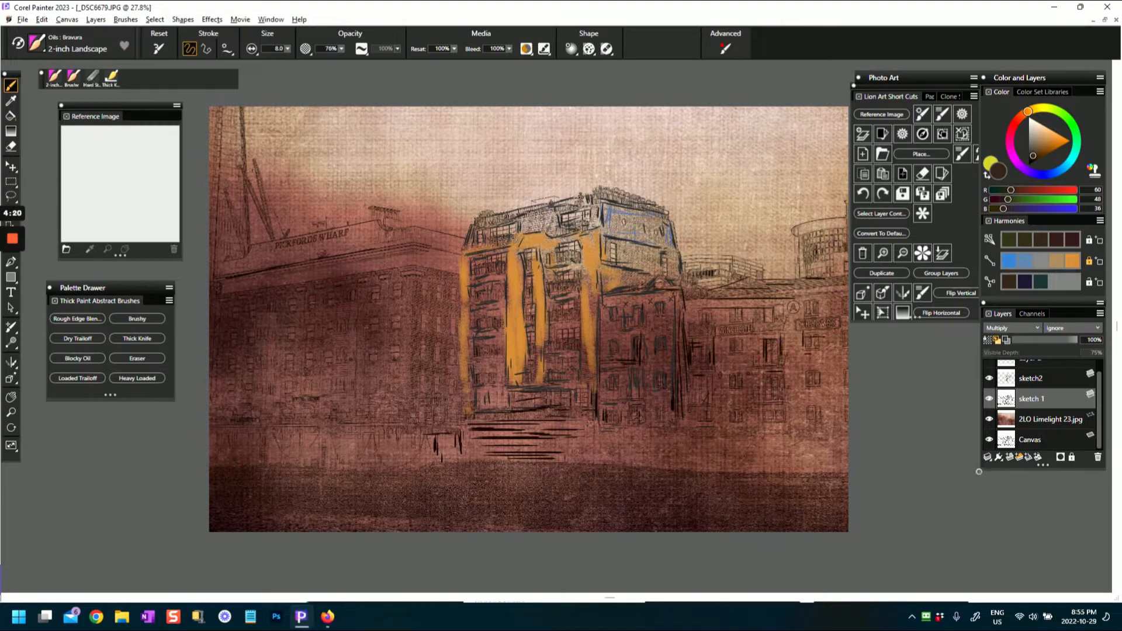
Step: Preview the image without the sketch2 layer, restore it, and make Layer 2 visible and active
scroll(1045, 414, up, 1)
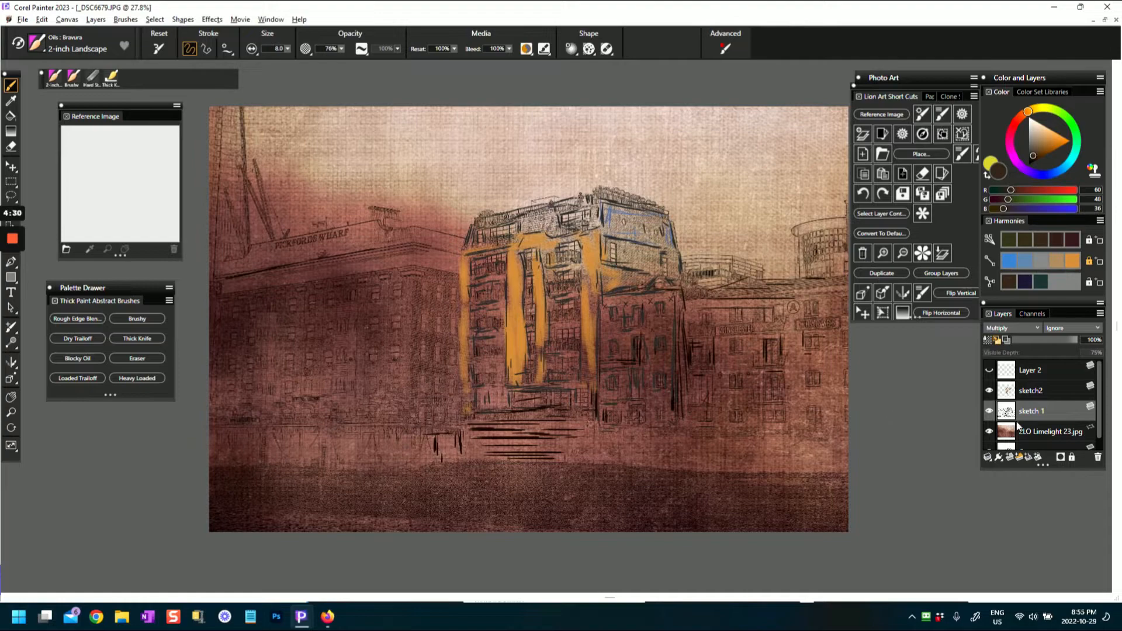
click(1006, 392)
click(989, 390)
click(989, 391)
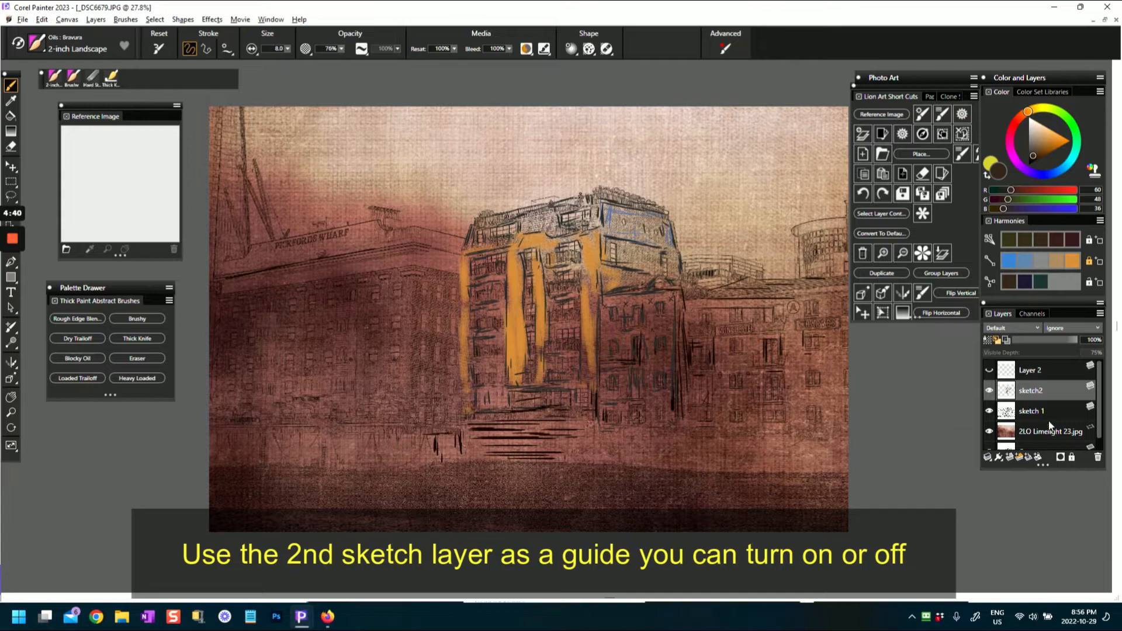
click(988, 370)
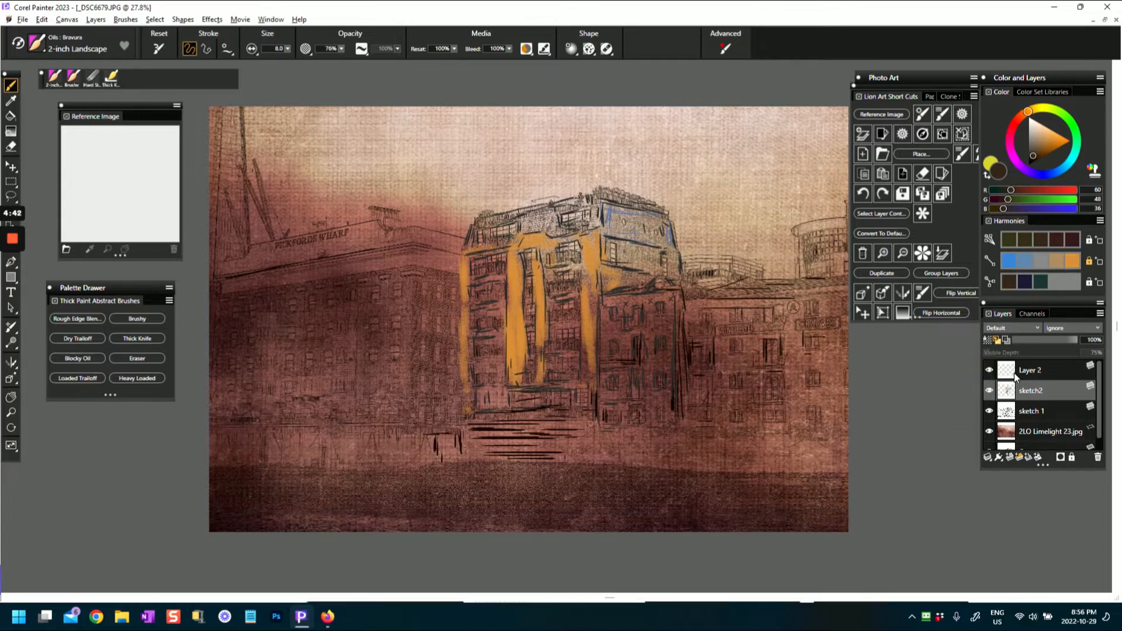
click(1014, 370)
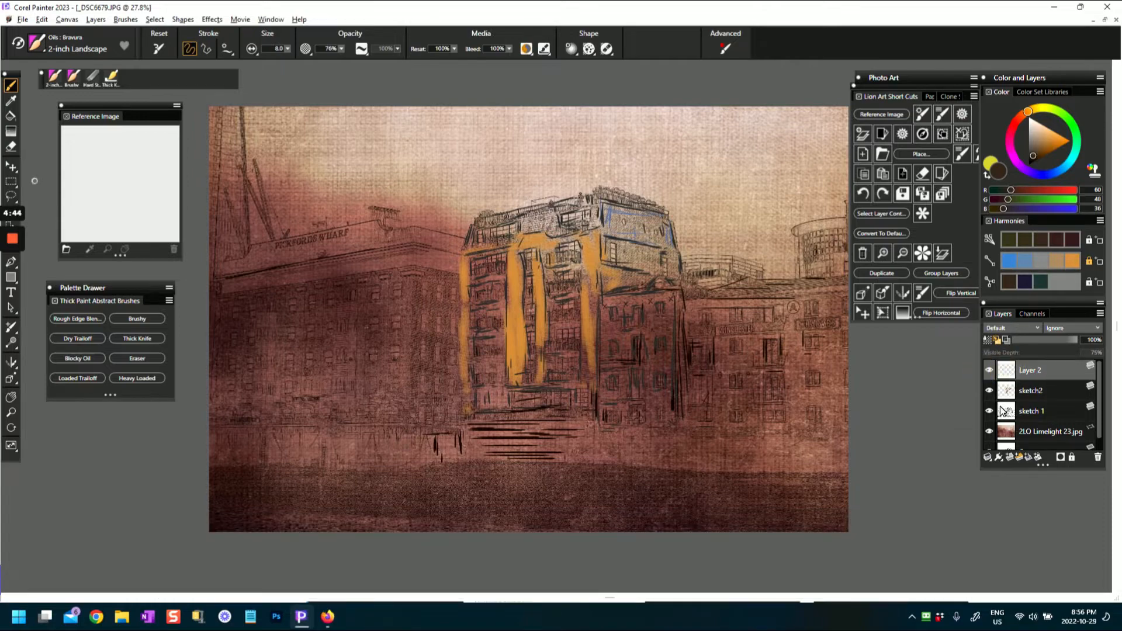
Step: Place the 2LO Limelight 29.jpg texture into the painting at 59% scale, centred with its aspect ratio constrained and alpha retained
click(1001, 434)
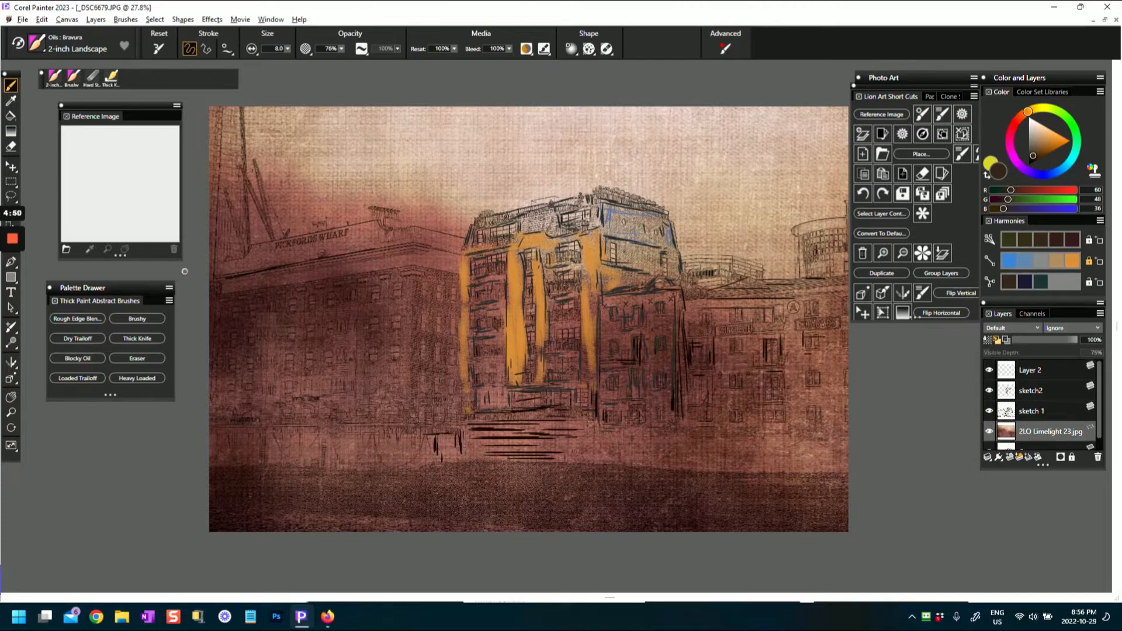
click(22, 21)
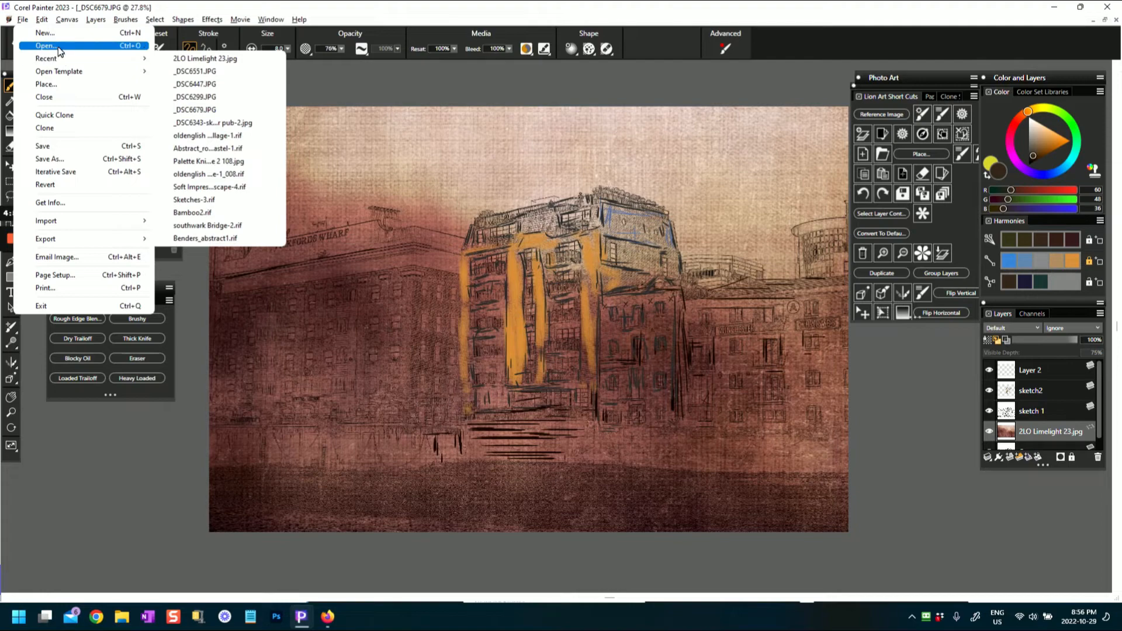
click(58, 85)
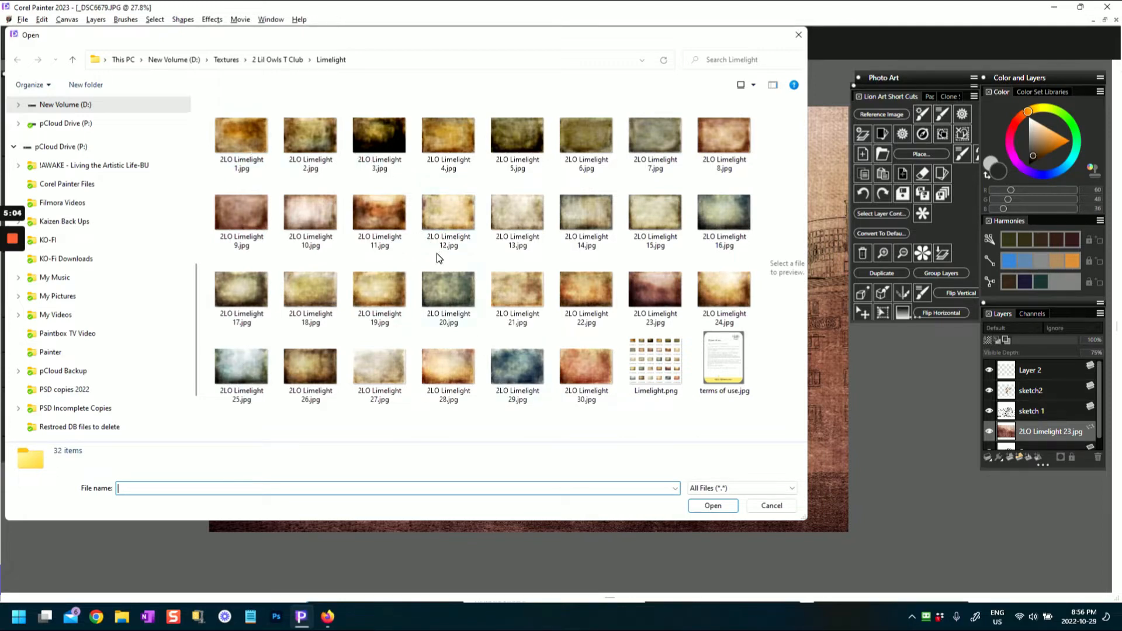
click(535, 377)
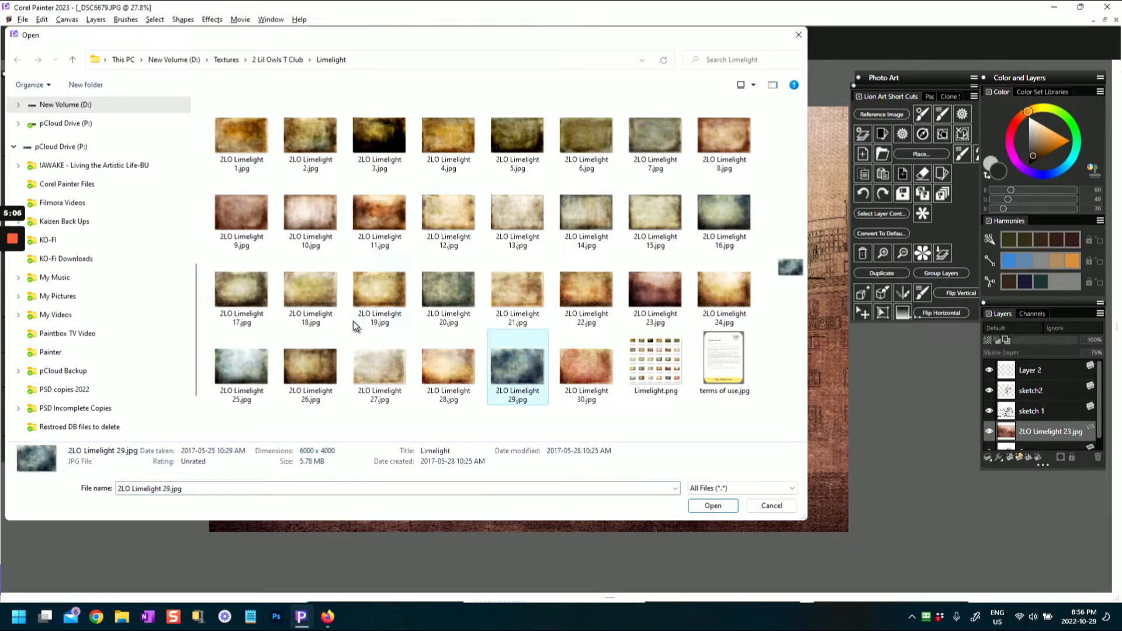
click(706, 510)
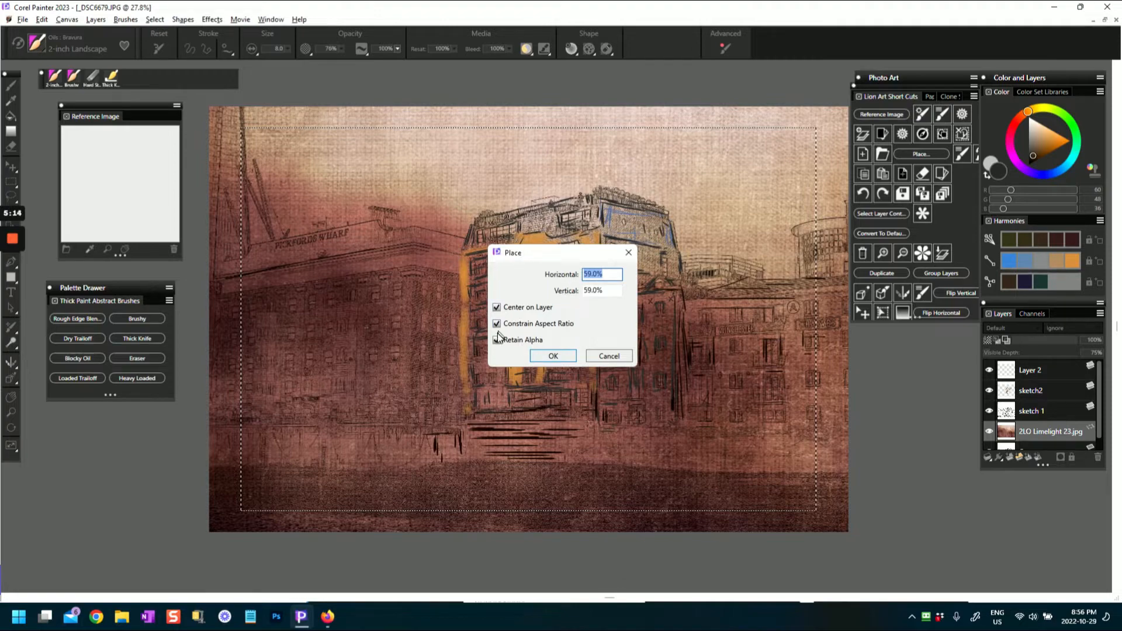
click(549, 356)
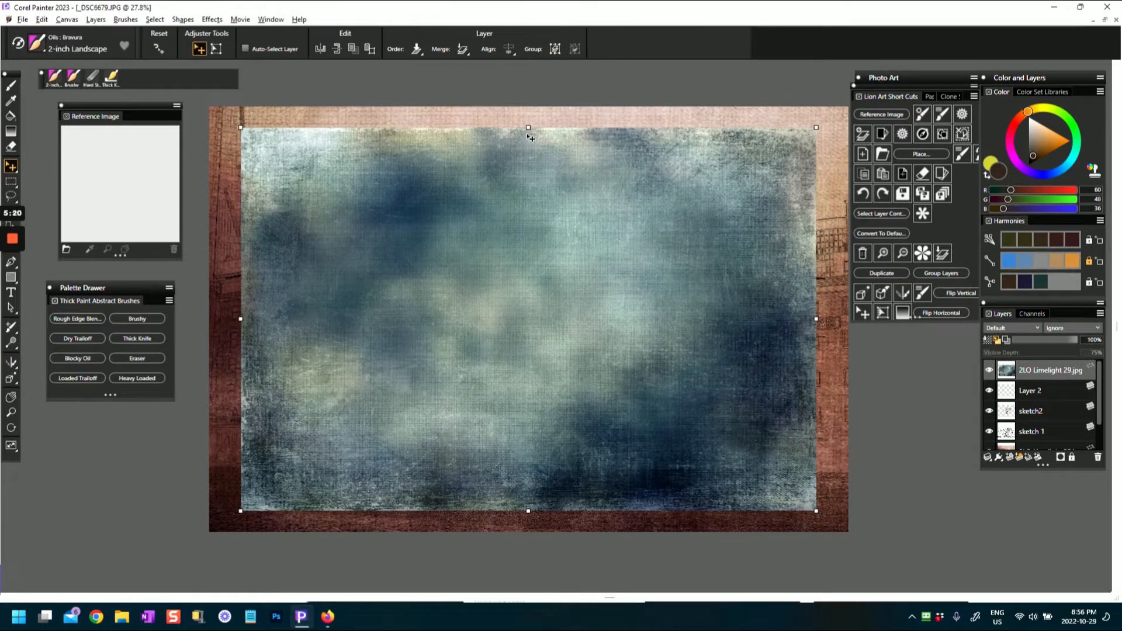
Step: Stretch the placed Limelight 29 texture slightly upward and toward the canvas's right edge
drag(528, 128, 528, 121)
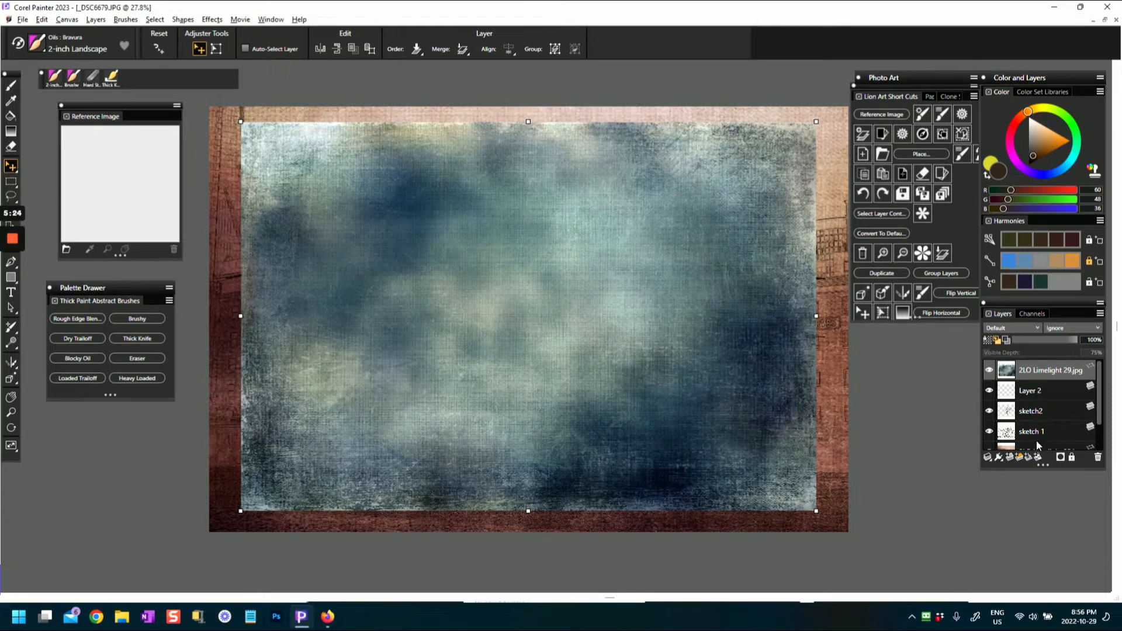
scroll(1052, 433, down, 2)
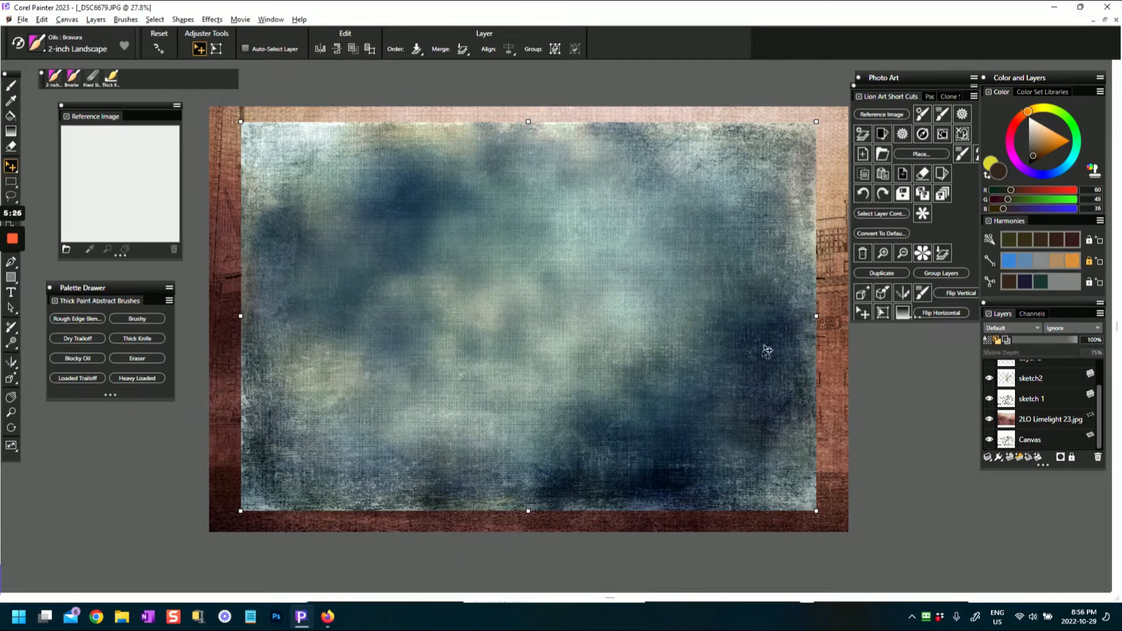
drag(815, 317, 839, 317)
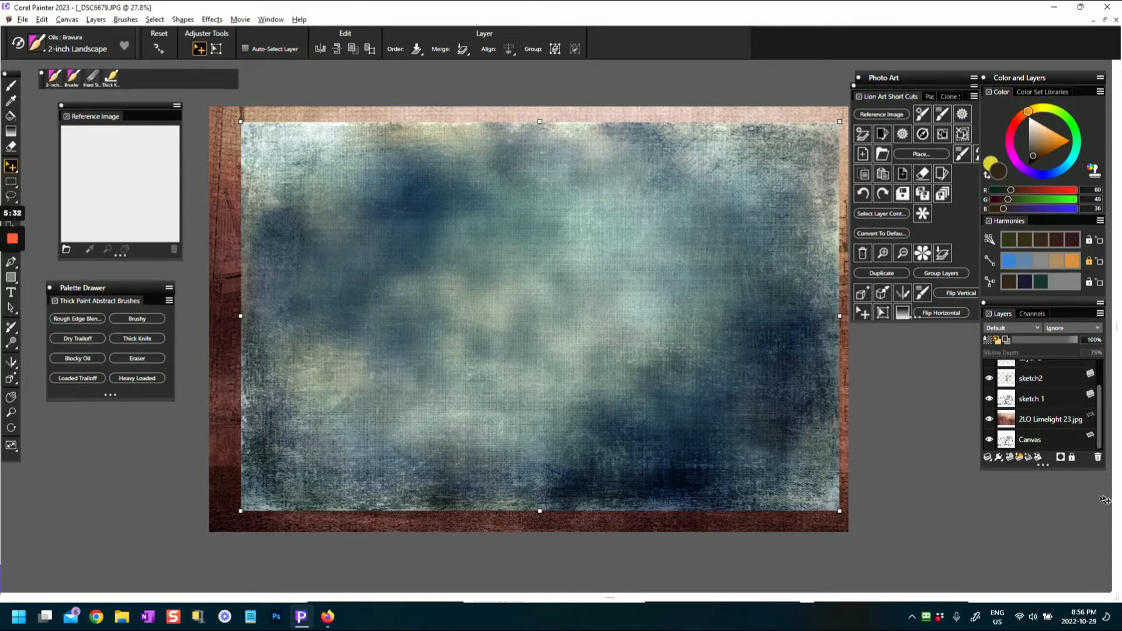
Step: Transform the Limelight 29 texture as a default layer, extending it to the canvas's top edge and farther left, and commit the change
click(218, 49)
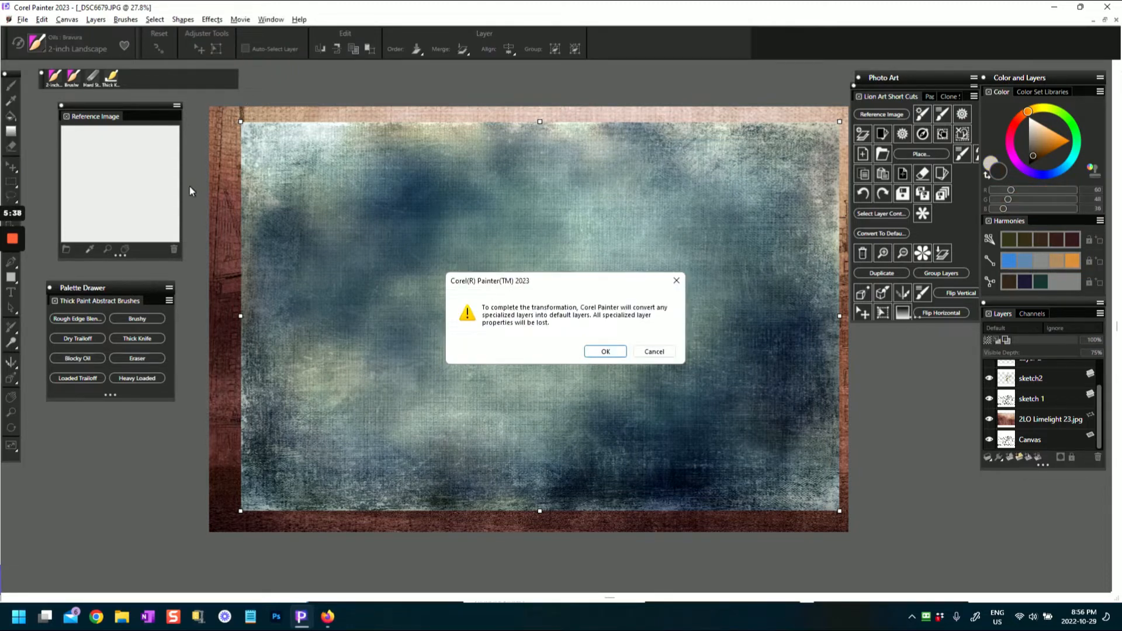
click(596, 356)
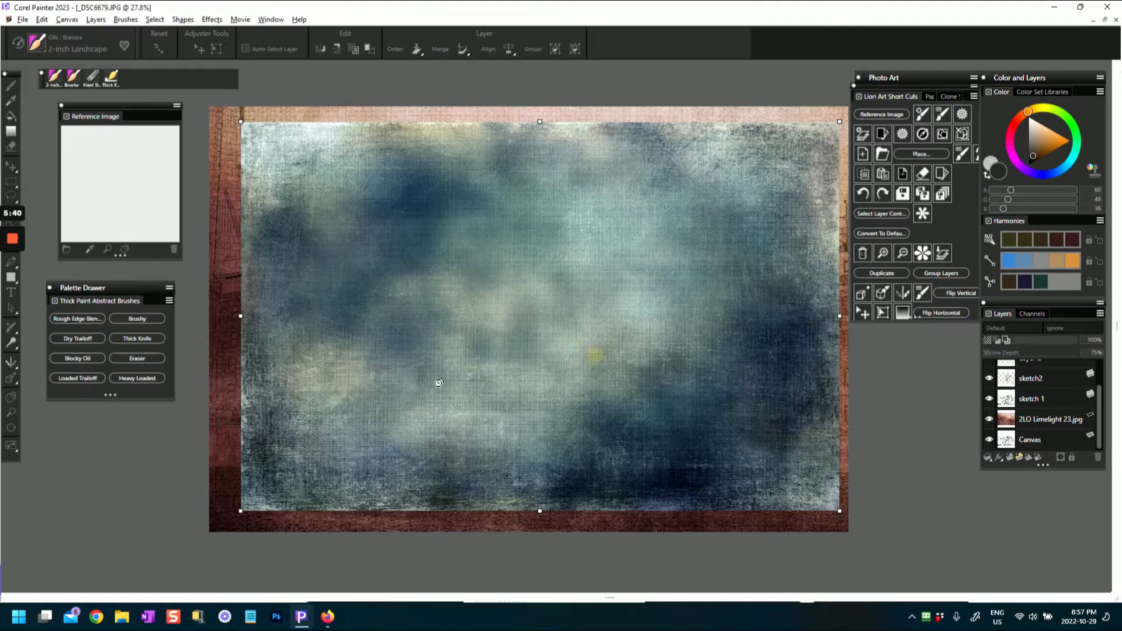
mouse_move(436, 287)
mouse_down()
mouse_move(409, 269)
mouse_move(440, 286)
mouse_up()
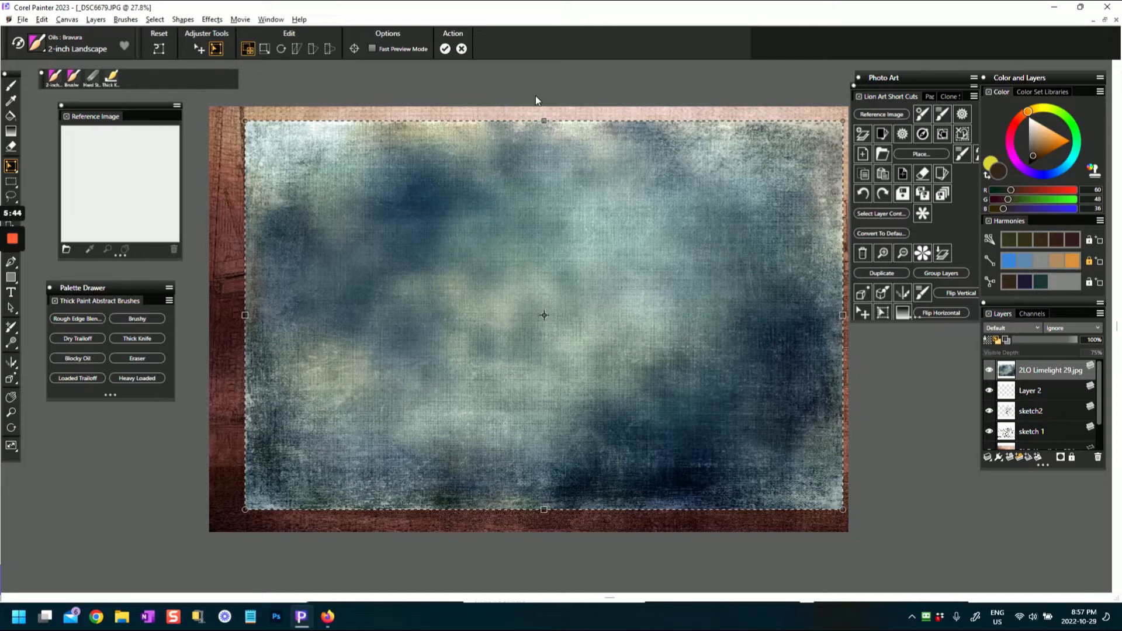
drag(543, 117, 543, 106)
drag(245, 308, 223, 308)
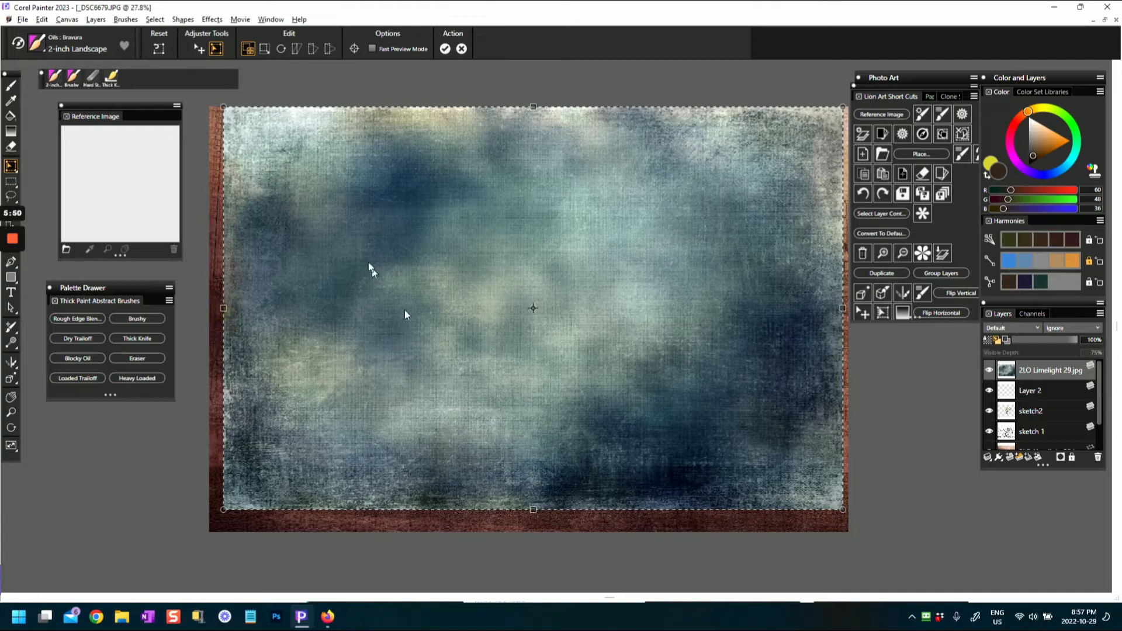
click(444, 50)
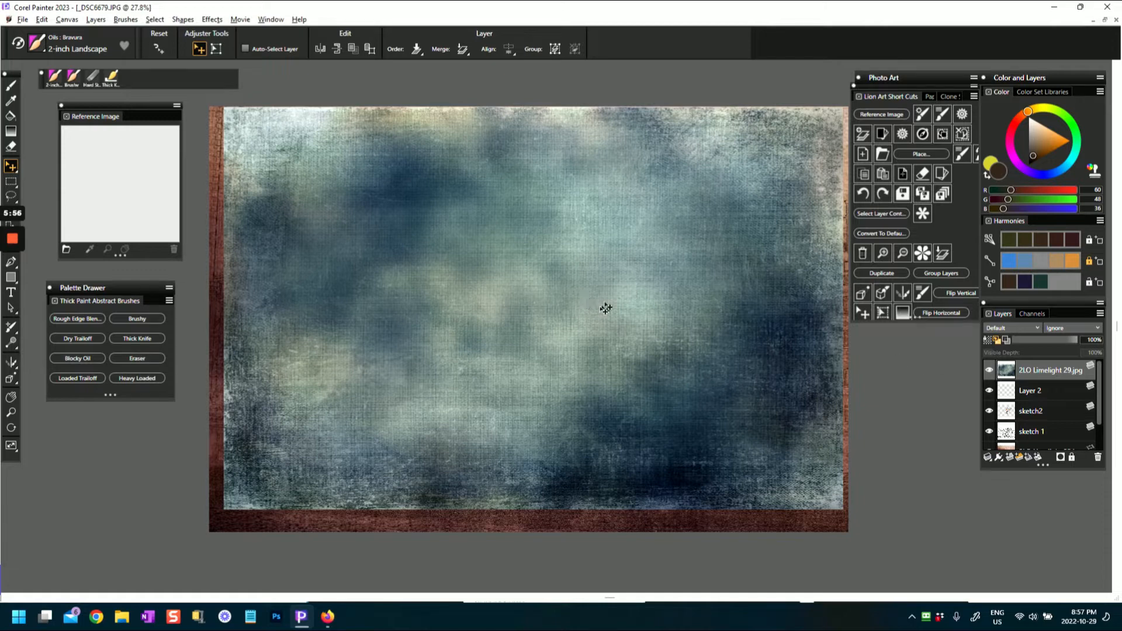
Step: Try the Gel and Multiply composite methods on the Limelight 29 texture layer
click(1004, 328)
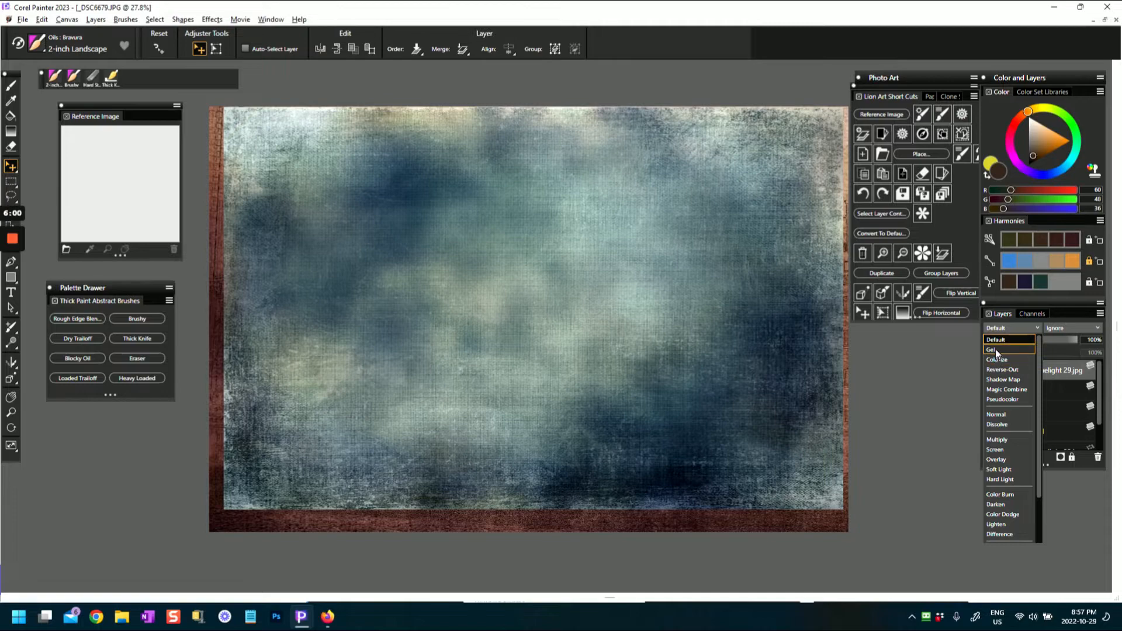
click(994, 350)
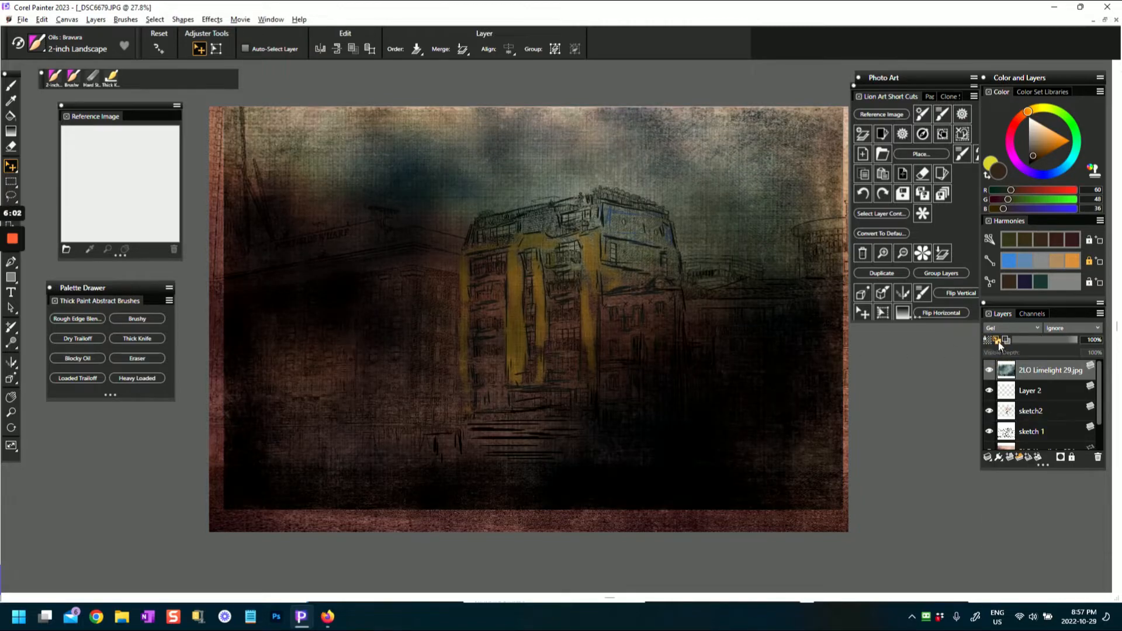
click(1007, 328)
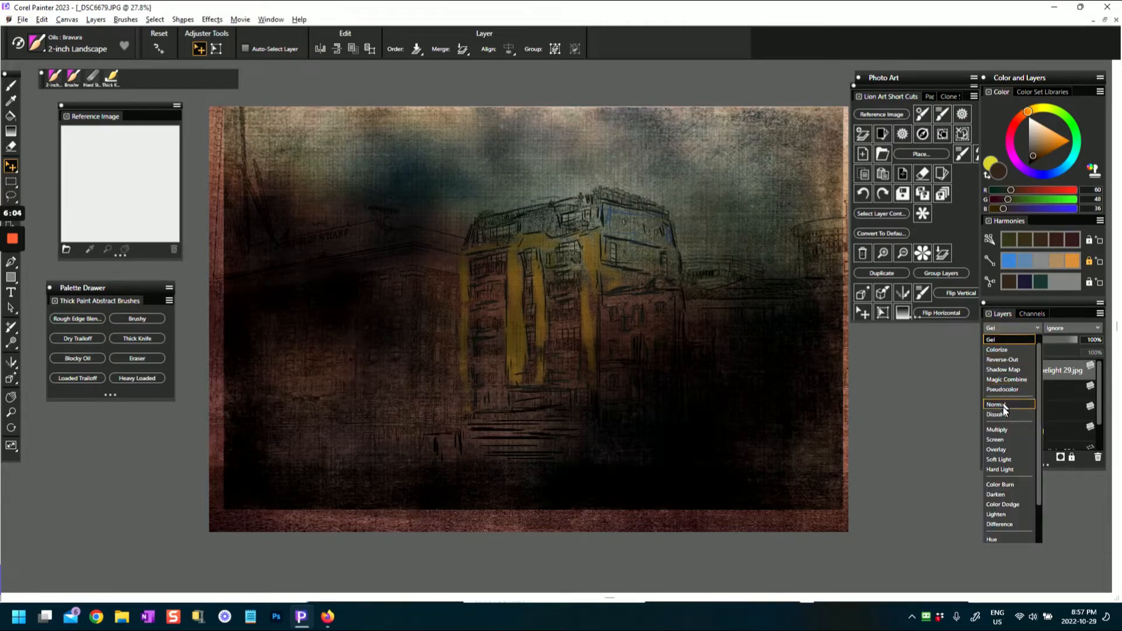
click(1003, 431)
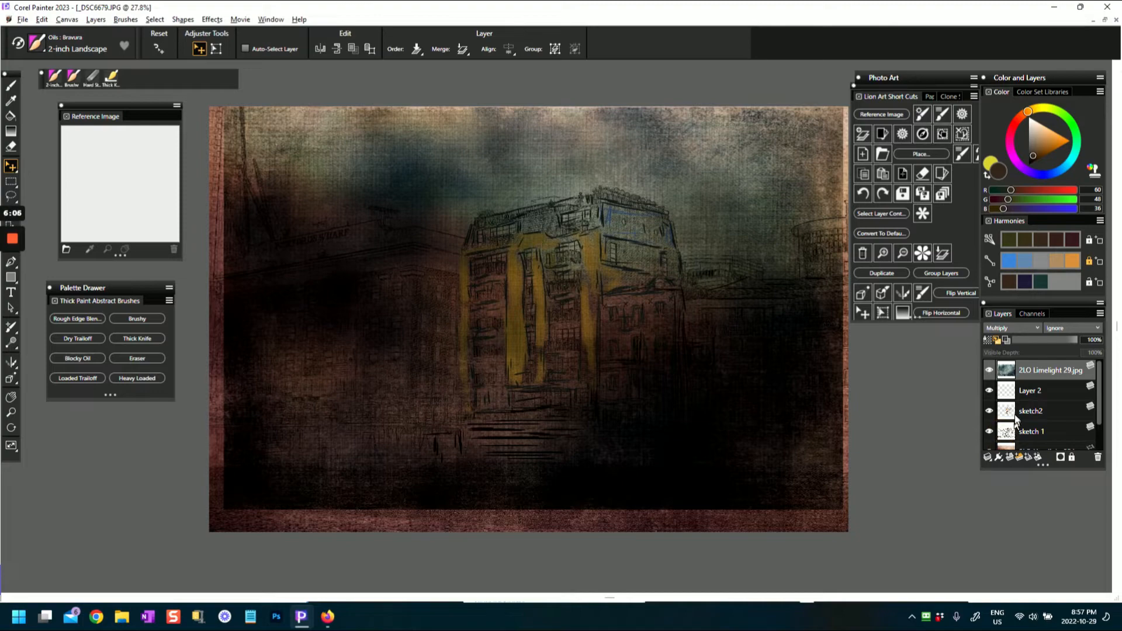
Step: Set the Limelight 29 layer's composite method to Normal and move it below the sketch 1 layer
click(1008, 328)
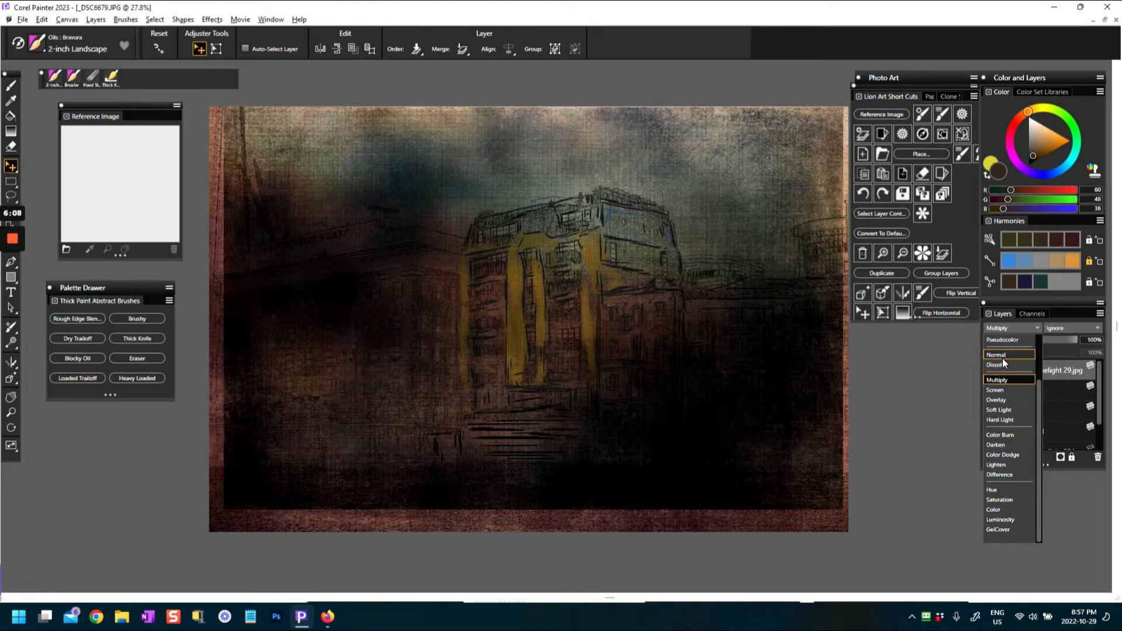
click(1003, 354)
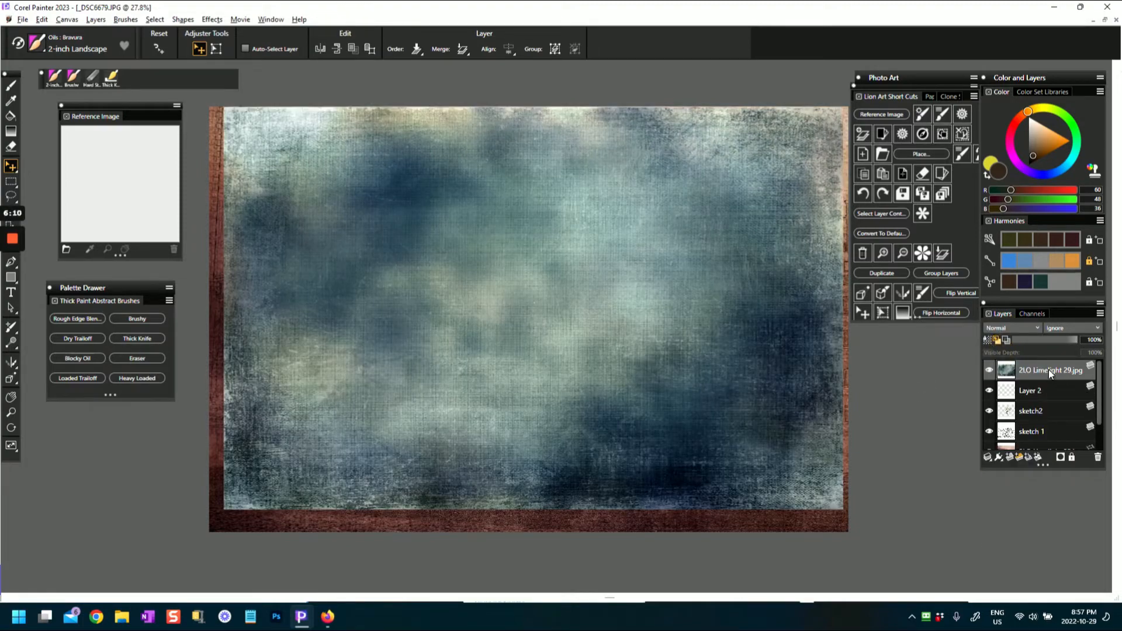
mouse_move(1049, 367)
mouse_down()
mouse_move(1047, 439)
mouse_move(1046, 411)
mouse_up()
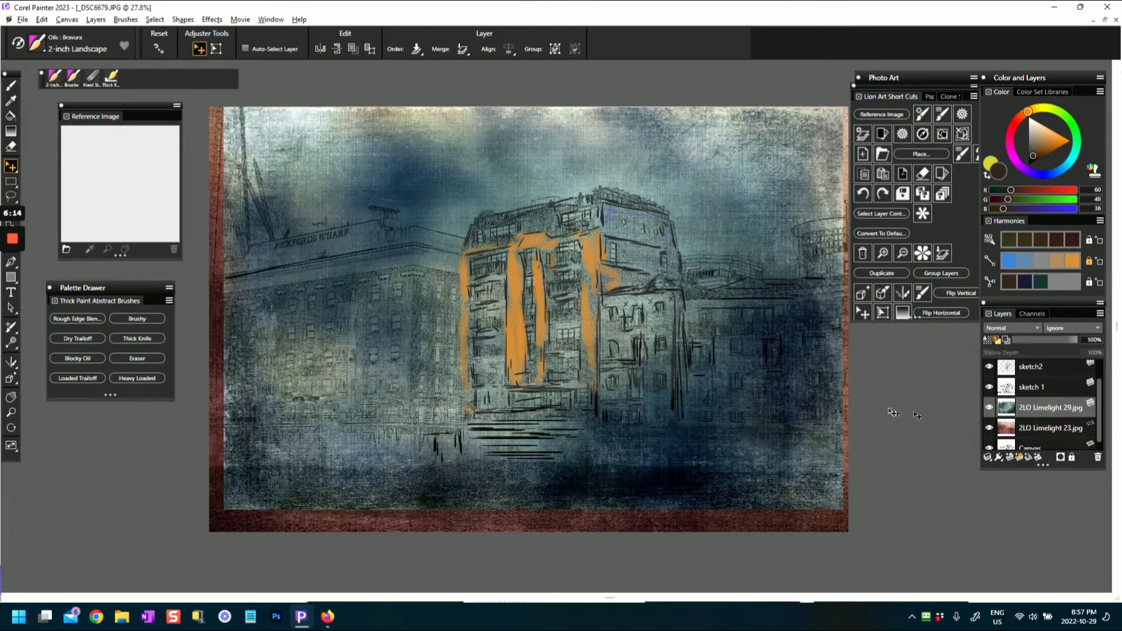
Step: Compare the two Limelight textures beneath the sketches by hiding and restoring each texture layer
click(988, 428)
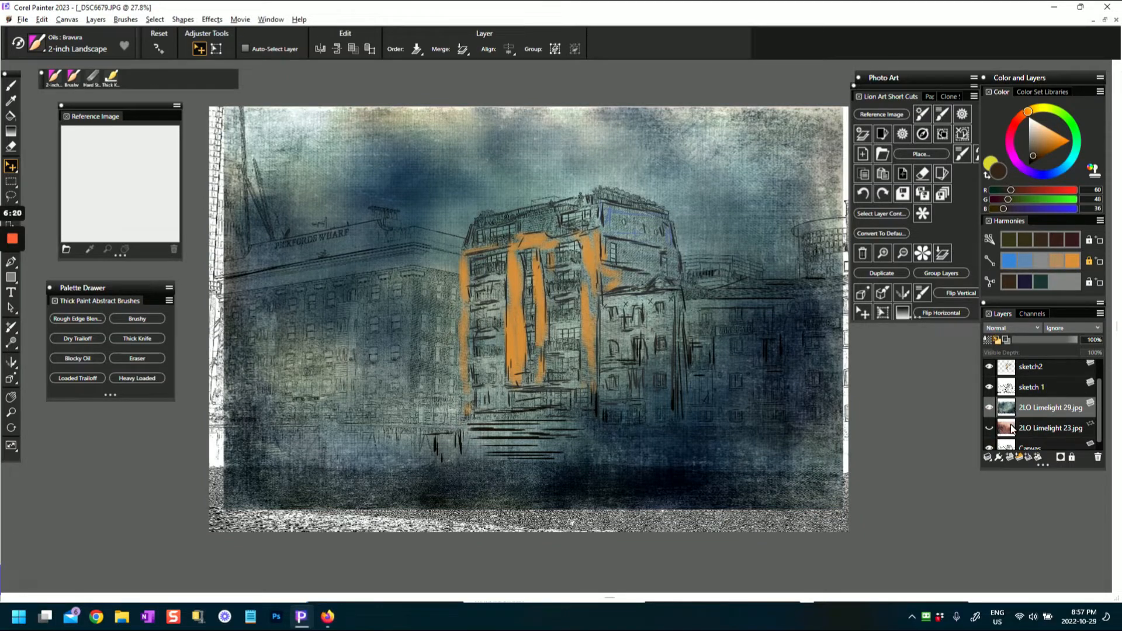
click(987, 428)
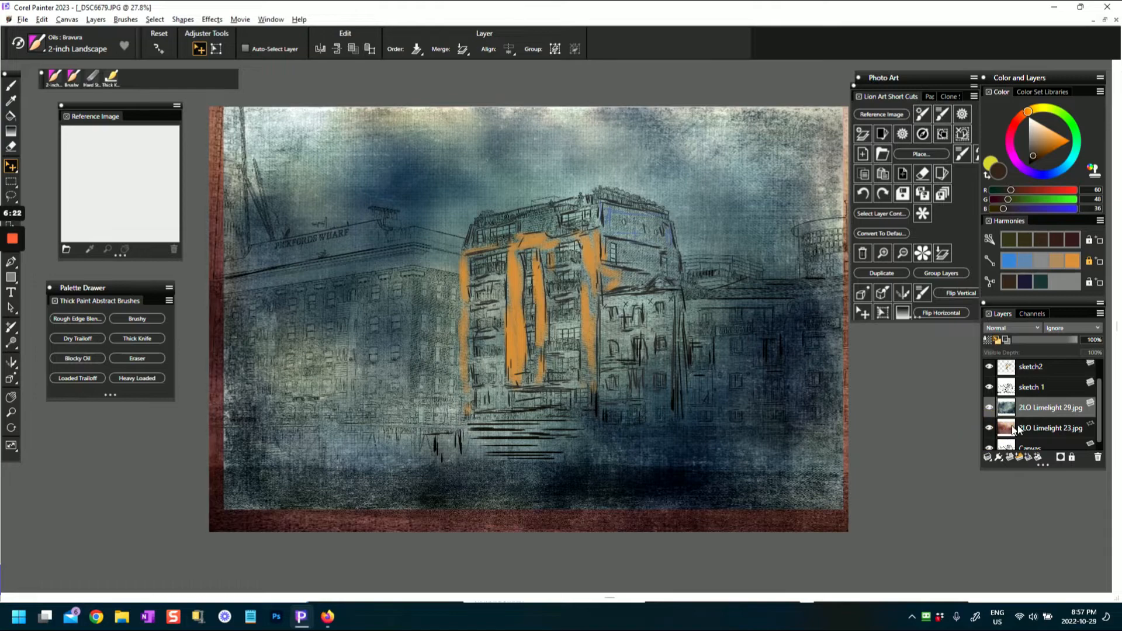
click(989, 407)
click(989, 407)
Step: Compare the sketch 1 and sketch2 linework over the blue texture by hiding and restoring each layer
click(988, 388)
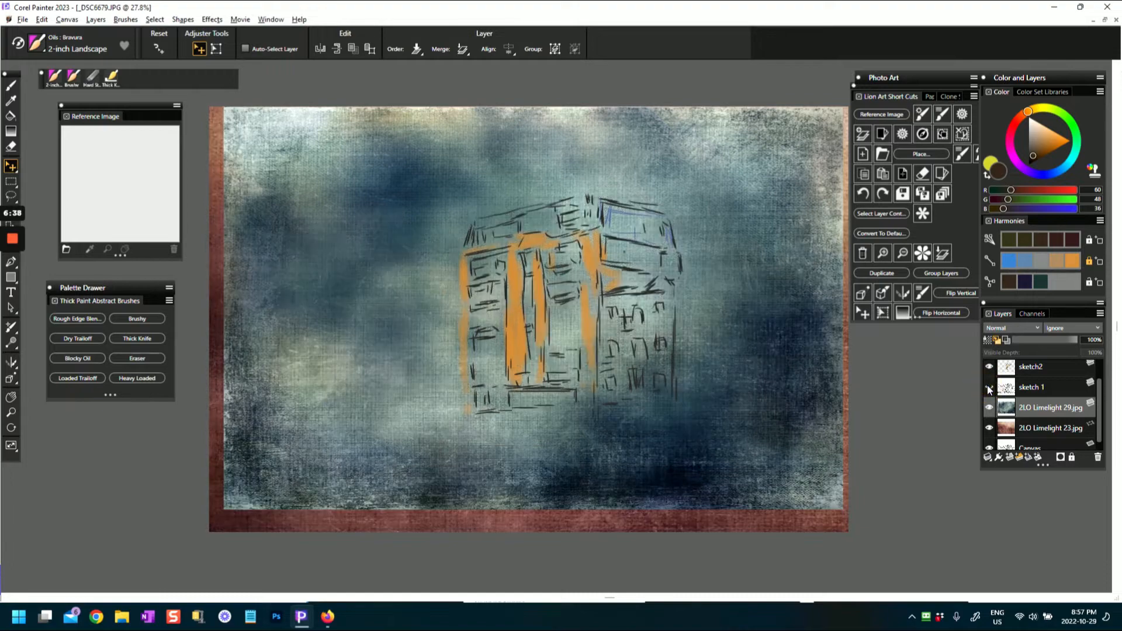
click(989, 388)
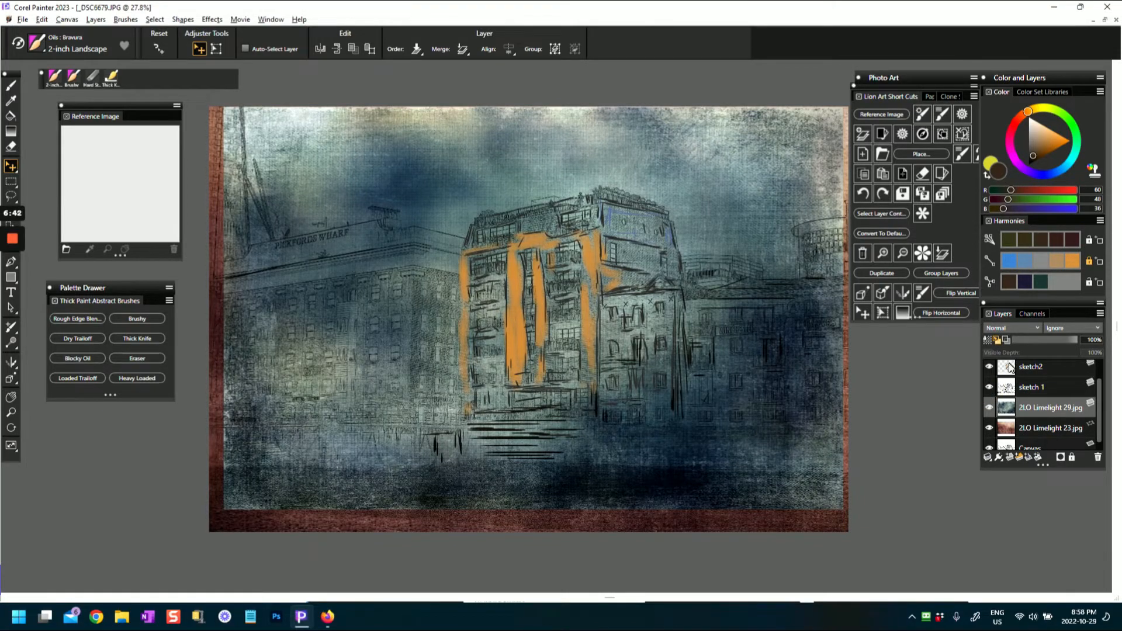
click(988, 367)
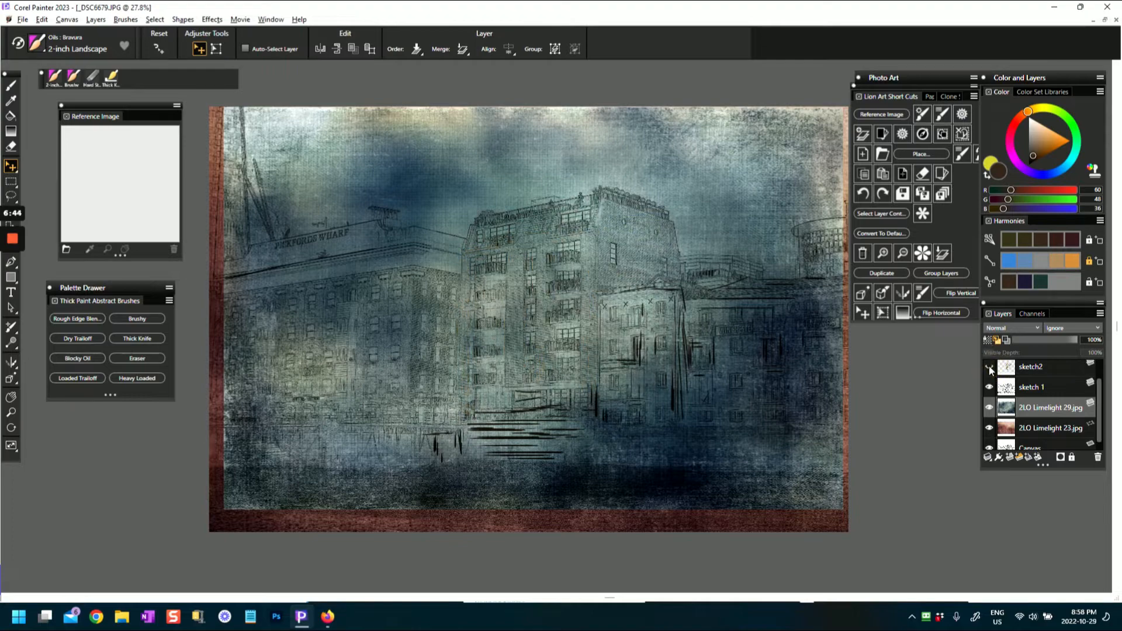
click(989, 368)
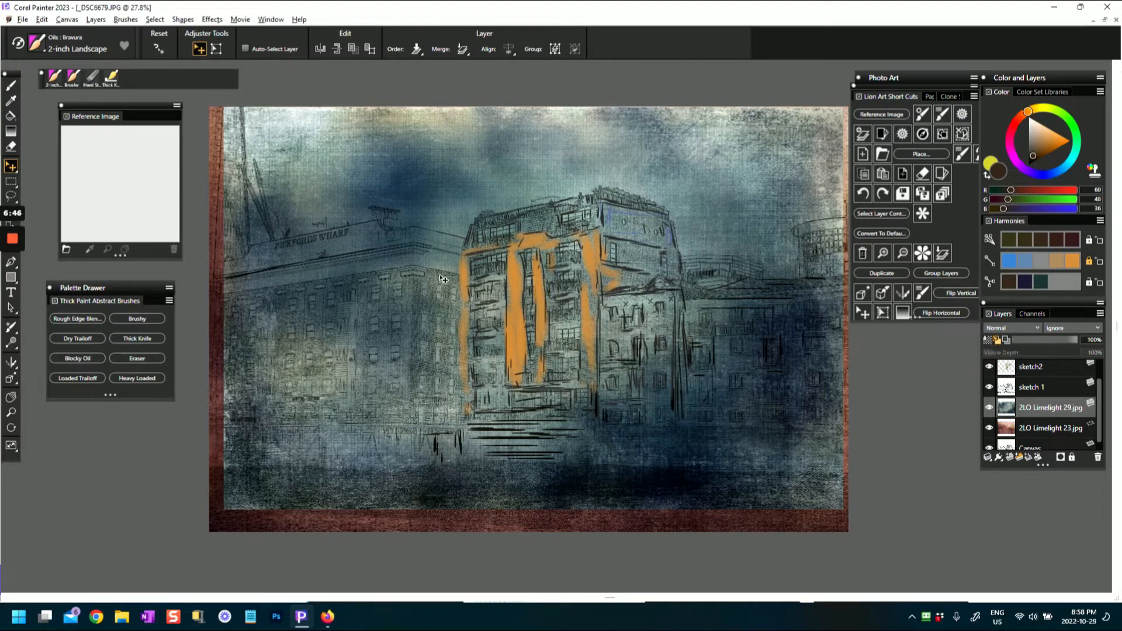
click(990, 387)
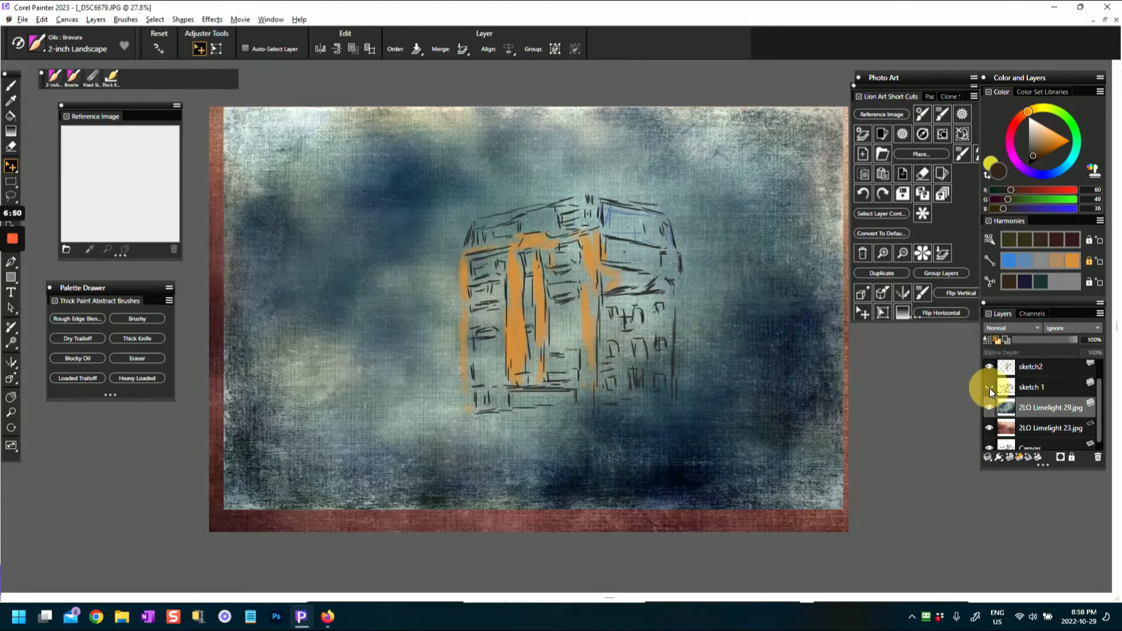
click(990, 388)
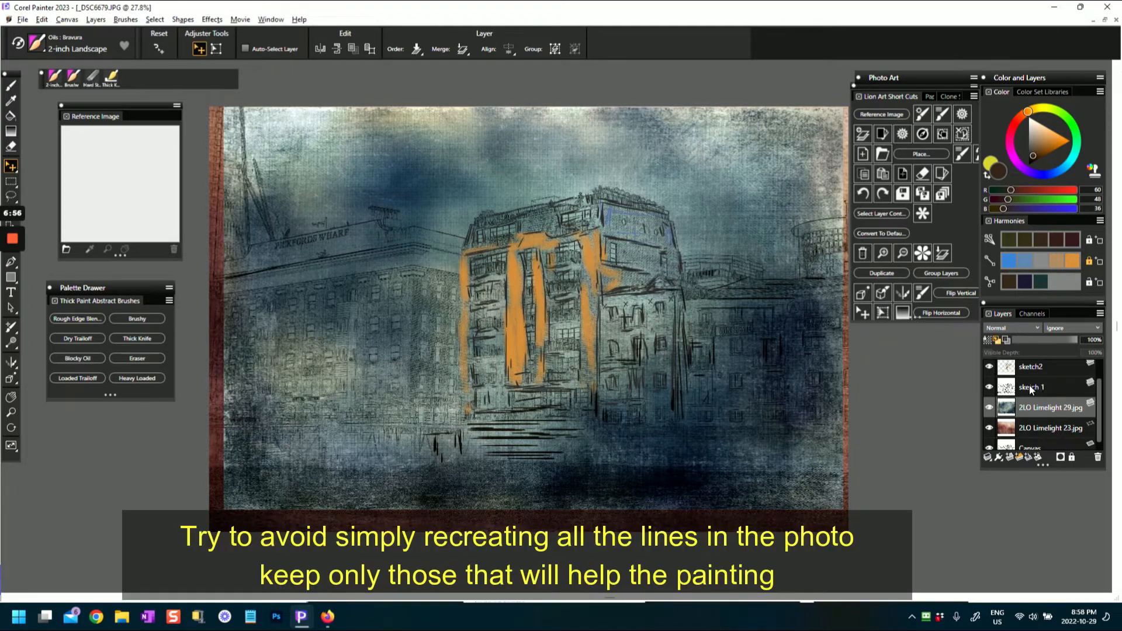
Step: Lock the sketch 1 layer and make the sketch2 layer active
click(1032, 388)
click(1072, 459)
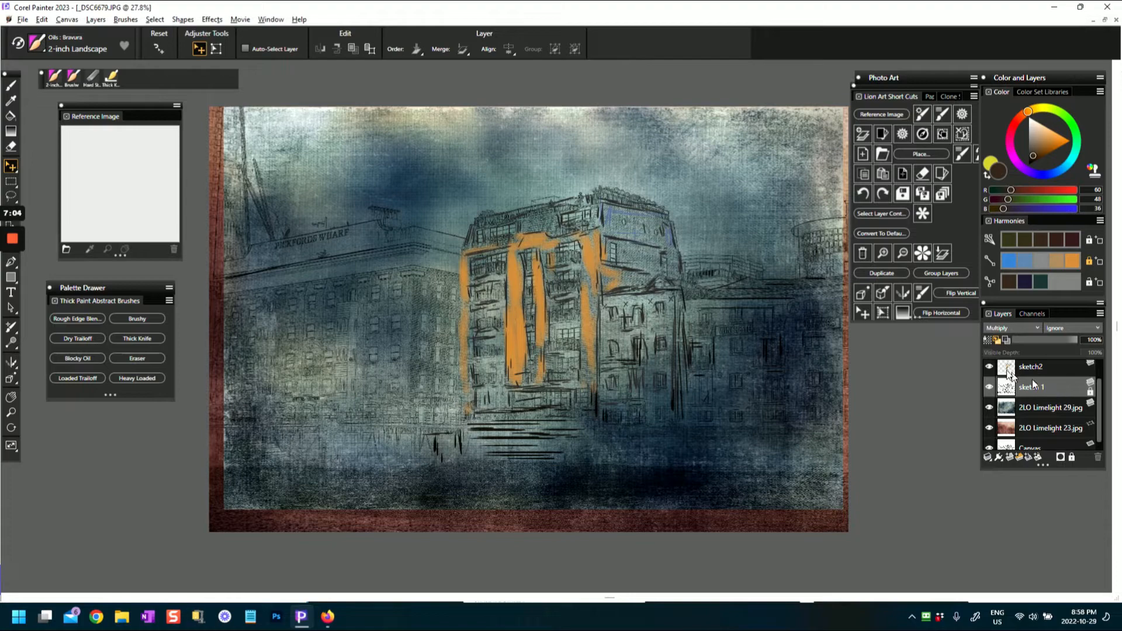
click(1009, 372)
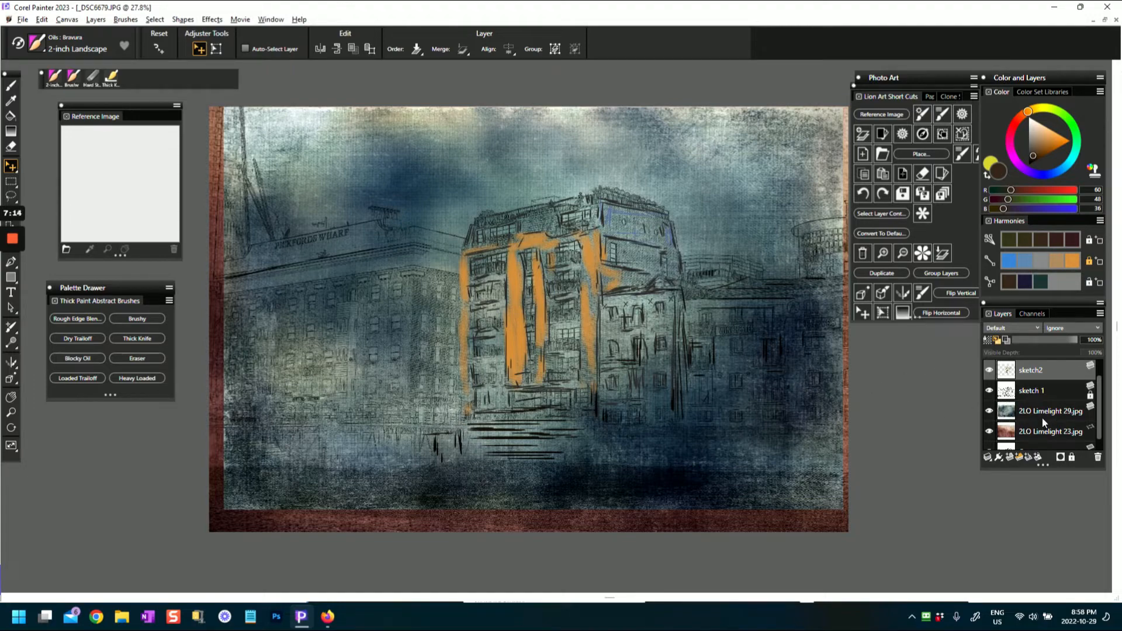
Step: Review the layer stack and hide the locked sketch 1 layer to view the hand-drawn sketch alone on the texture
scroll(1043, 422, down, 1)
scroll(1043, 419, up, 3)
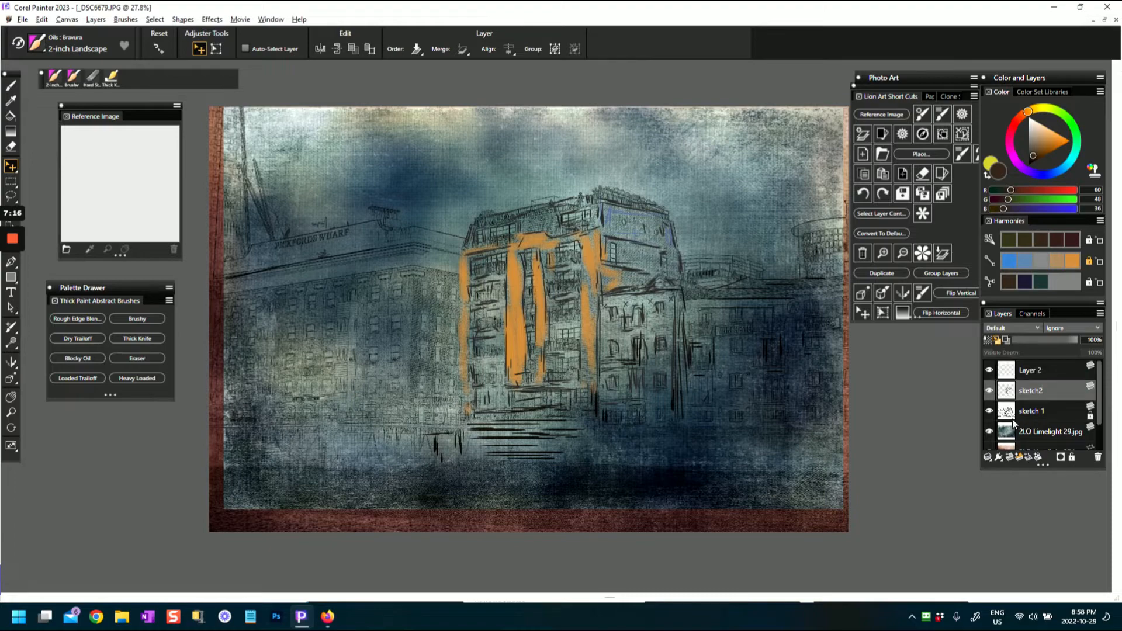
scroll(1029, 418, down, 3)
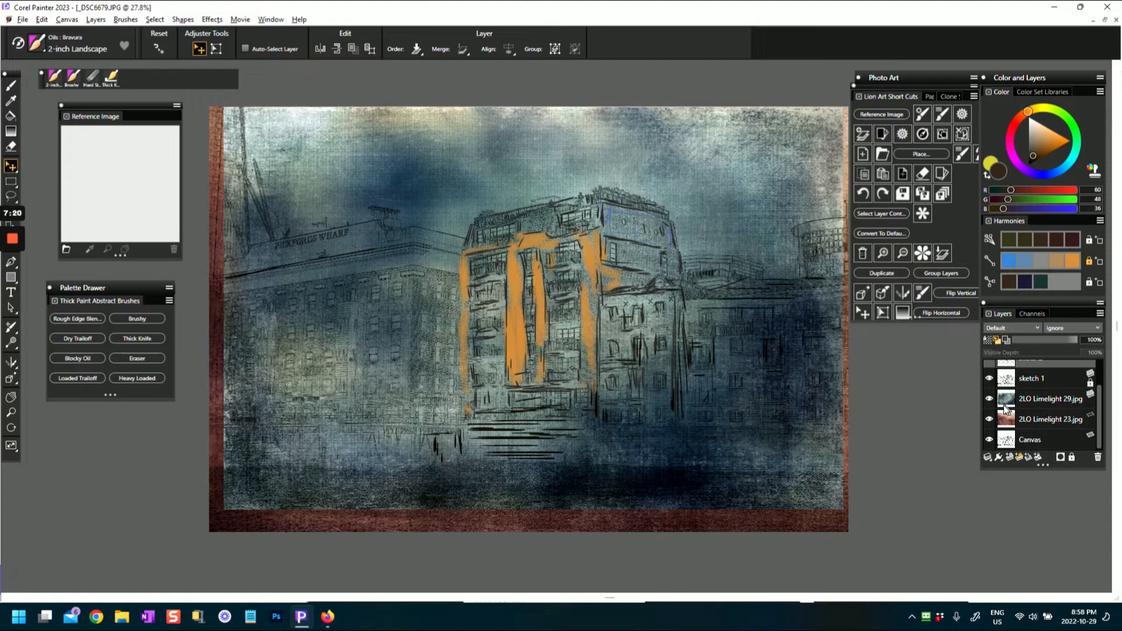
scroll(1050, 402, up, 2)
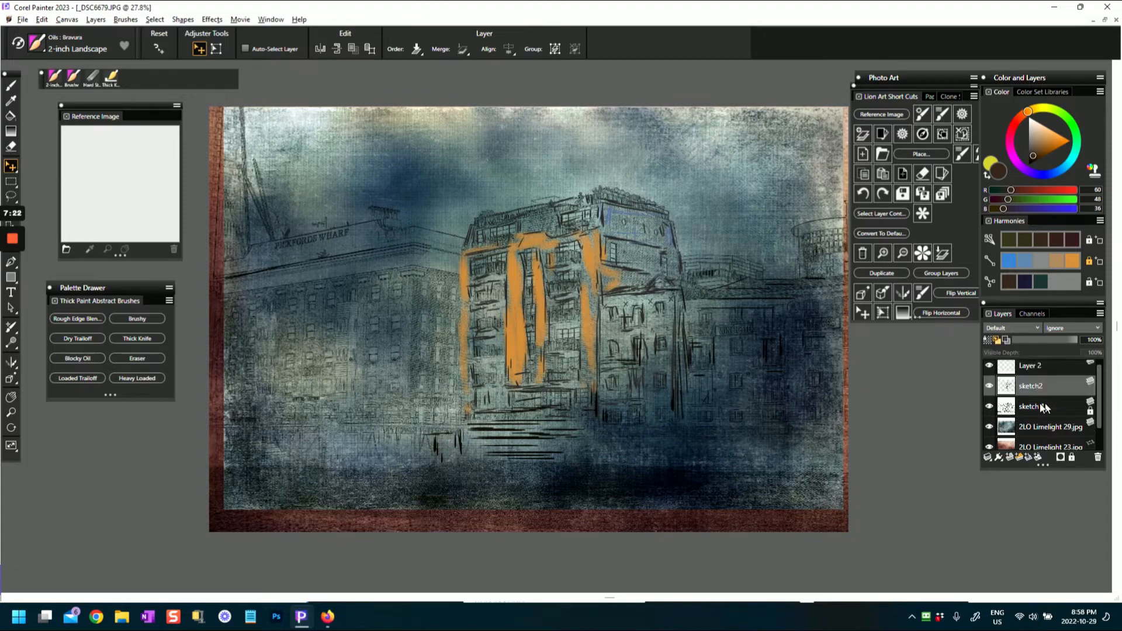
click(990, 406)
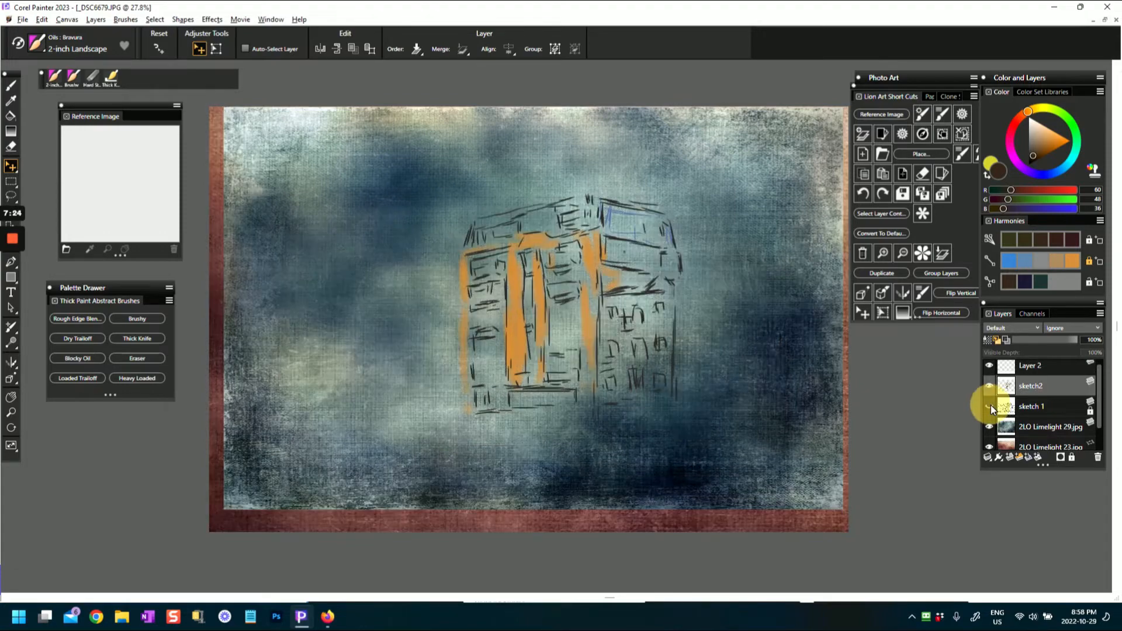
Step: Hide the sketch2 layer and make the 2LO Limelight 29 texture layer active
click(990, 385)
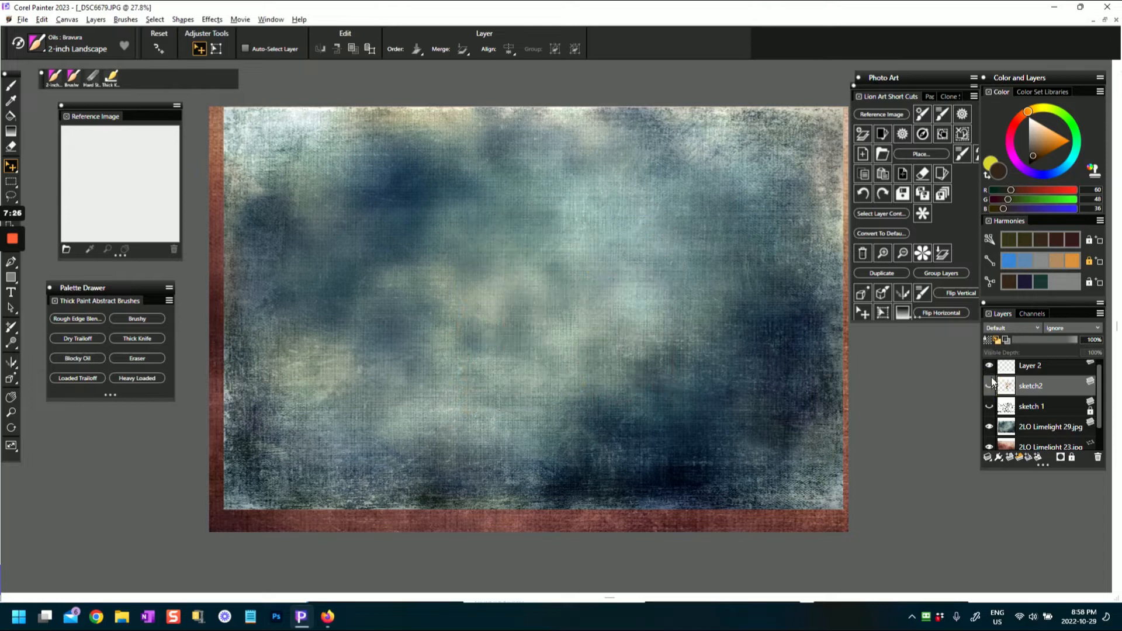
click(1025, 434)
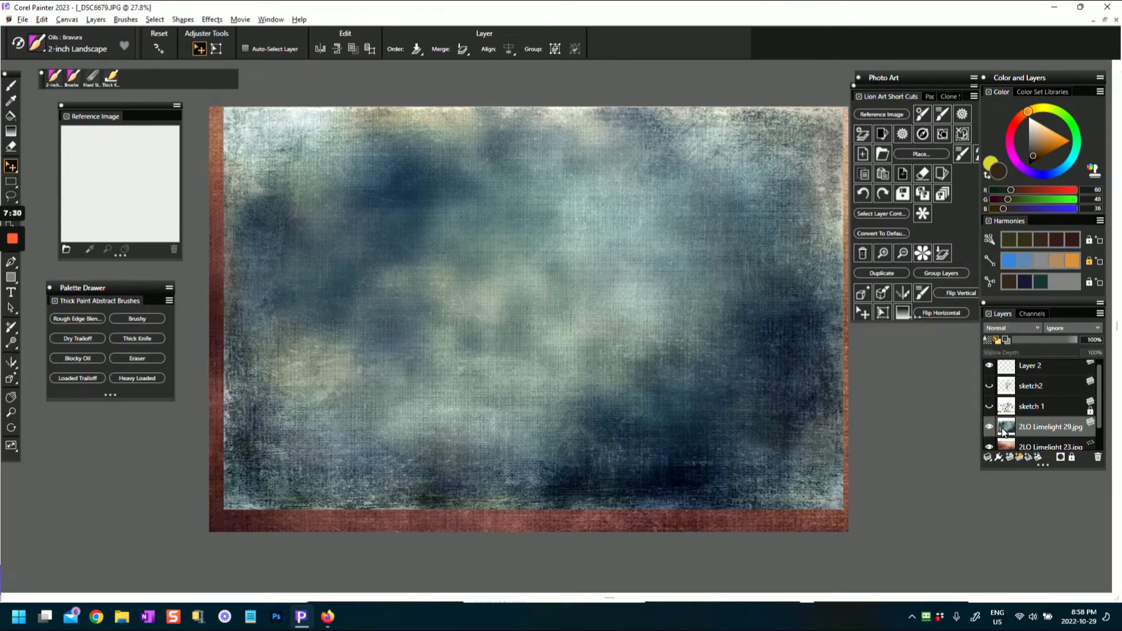
scroll(1010, 428, down, 1)
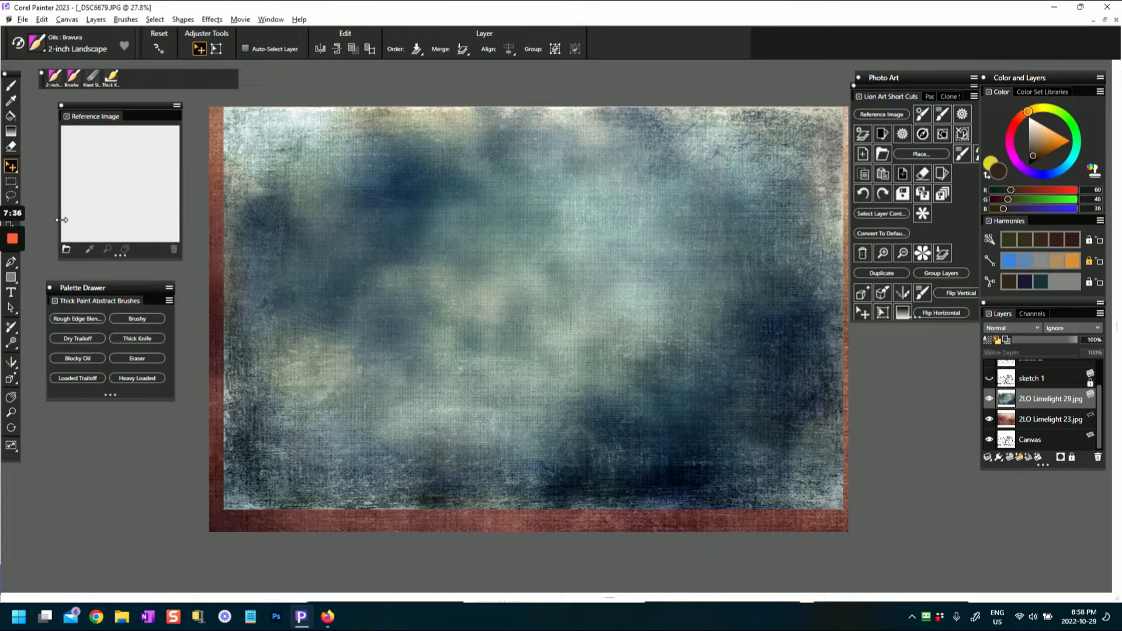
Step: Choose the Messy Oil brush from Oils: Bravura, lower its Reset to 9% and enlarge the brush considerably
click(38, 44)
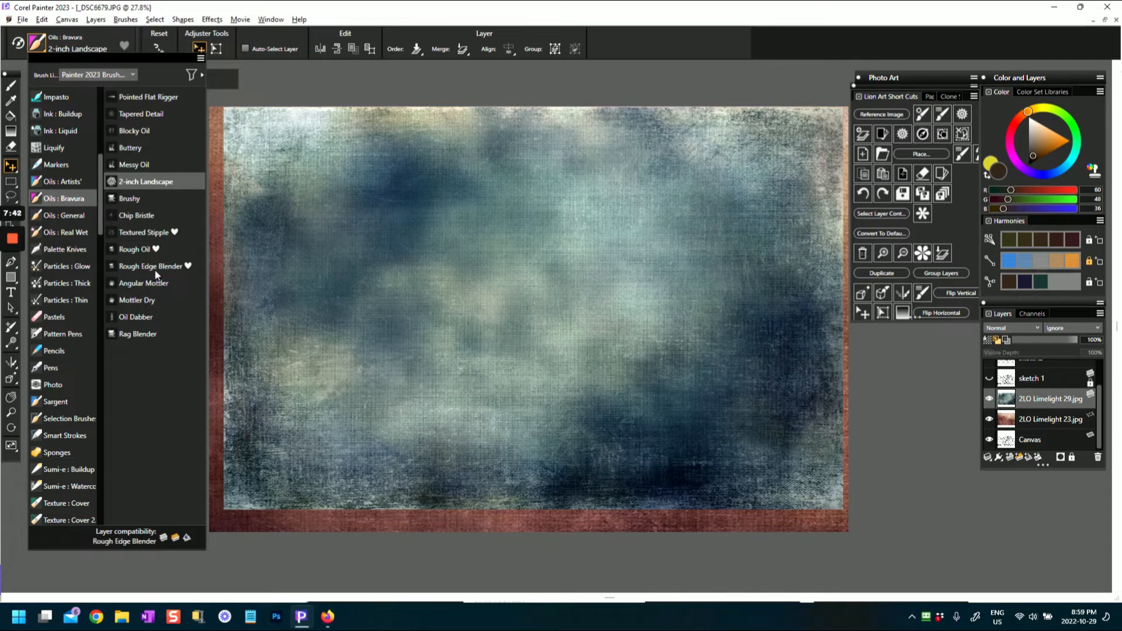
click(137, 166)
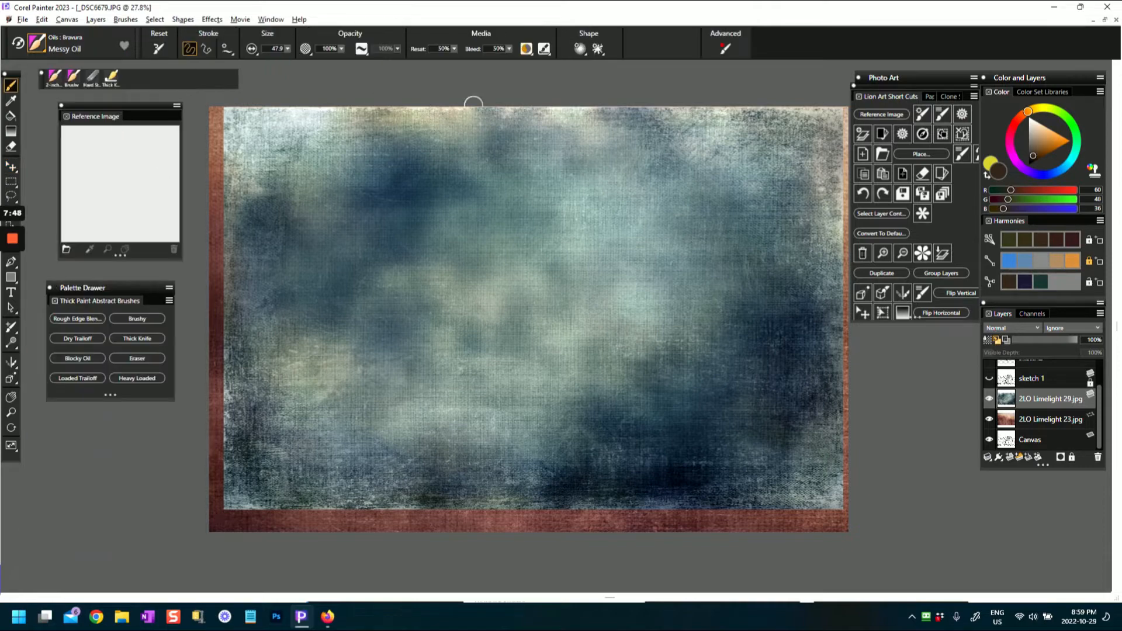
drag(454, 53, 405, 70)
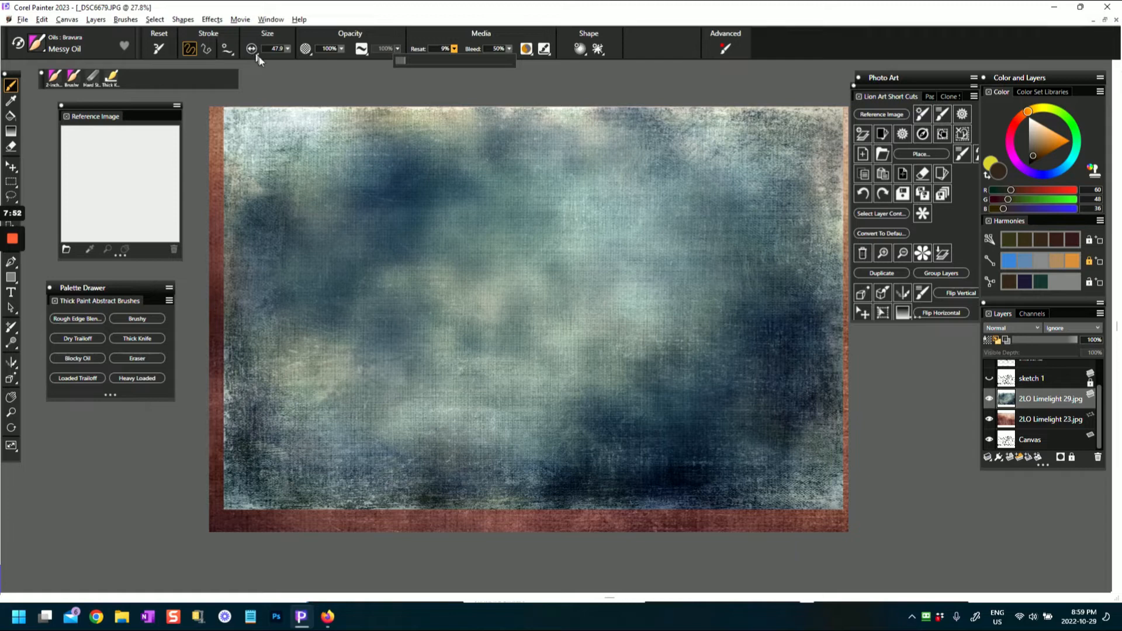
click(283, 49)
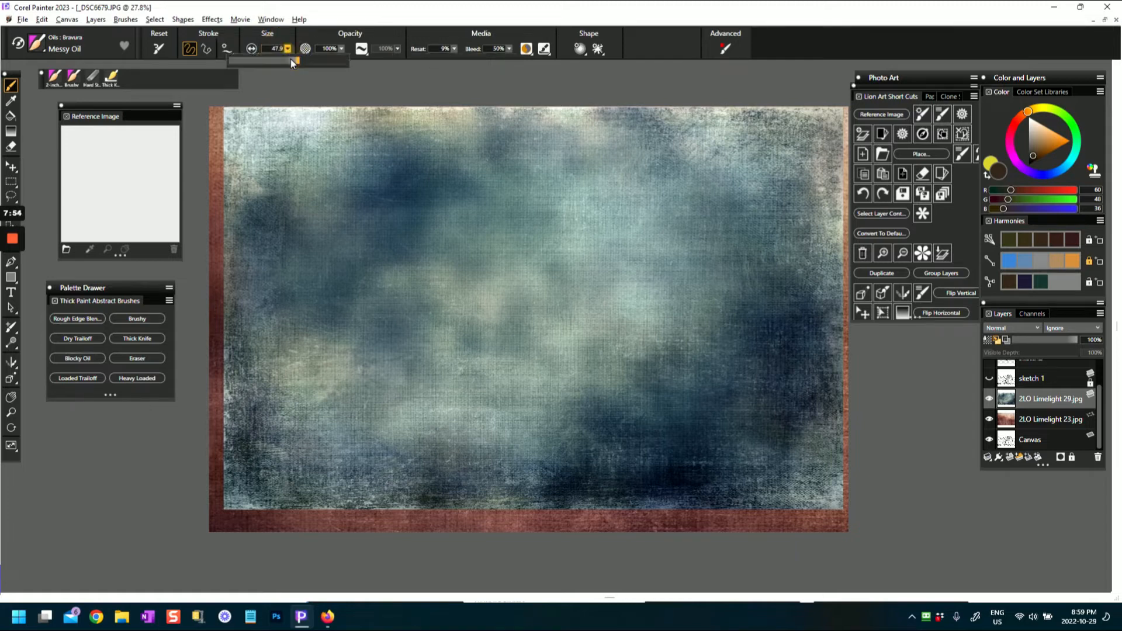
drag(295, 62, 320, 63)
Step: Smear the blue texture's dark lower-right area and drag its color over the red border along the bottom edge
mouse_move(691, 371)
mouse_down()
mouse_move(712, 408)
mouse_move(711, 358)
mouse_move(743, 329)
mouse_up()
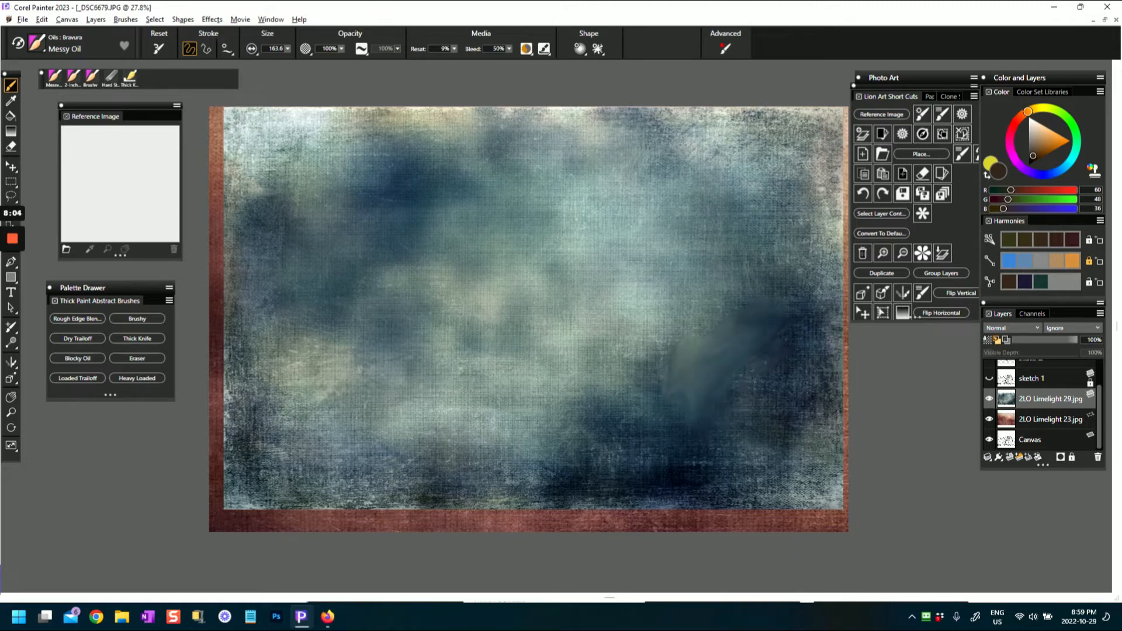
mouse_move(789, 368)
mouse_down()
mouse_move(778, 411)
mouse_move(734, 429)
mouse_move(751, 399)
mouse_move(679, 447)
mouse_move(626, 435)
mouse_move(602, 417)
mouse_move(603, 474)
mouse_move(638, 445)
mouse_move(596, 494)
mouse_move(623, 474)
mouse_move(665, 502)
mouse_move(724, 488)
mouse_up()
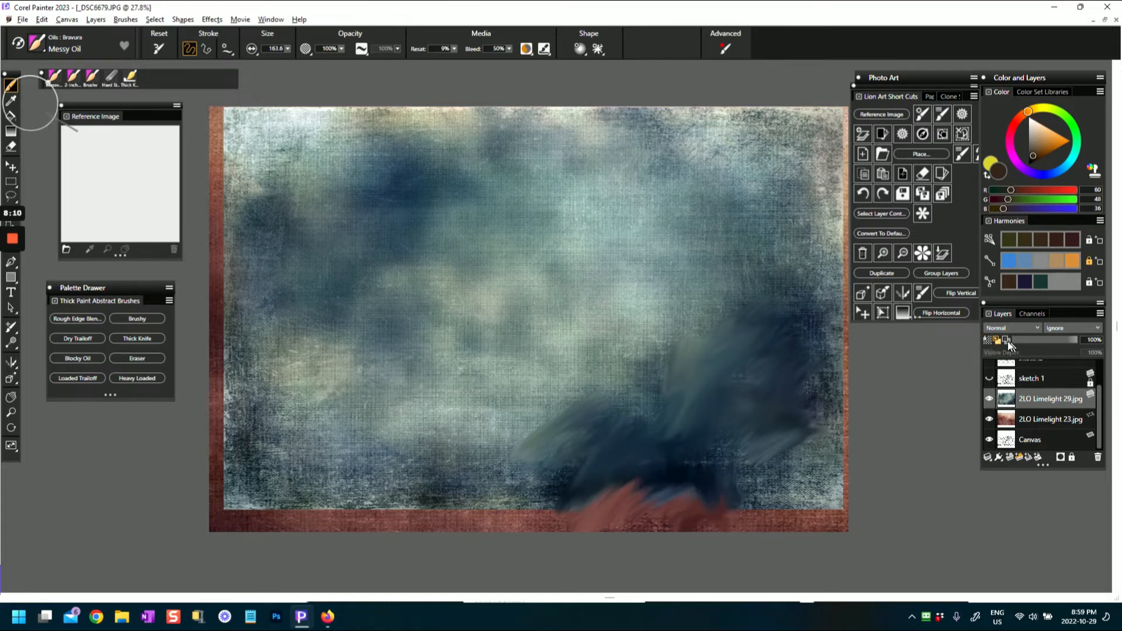
mouse_move(546, 471)
mouse_down()
mouse_move(553, 498)
mouse_move(515, 530)
mouse_move(396, 493)
mouse_move(349, 501)
mouse_move(330, 483)
mouse_move(219, 509)
mouse_up()
Step: Set Messy Oil's Reset to 0% and smear the texture across the lower center, left edge and lower-right corner
drag(454, 48, 452, 51)
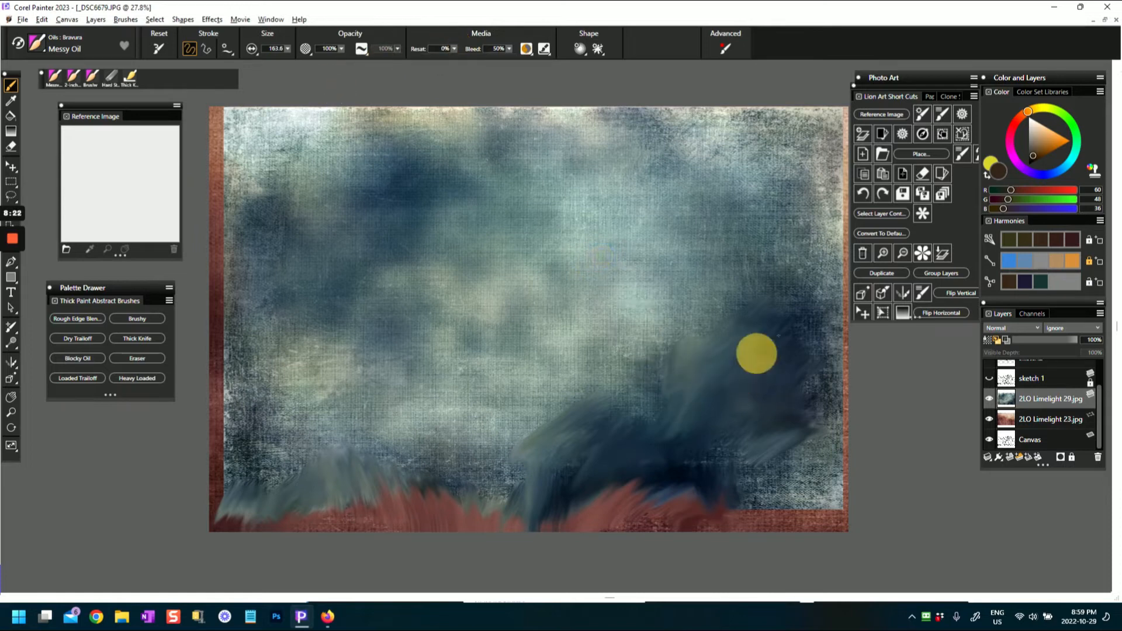
drag(698, 307, 641, 425)
mouse_move(621, 358)
mouse_down()
mouse_move(594, 415)
mouse_move(457, 511)
mouse_up()
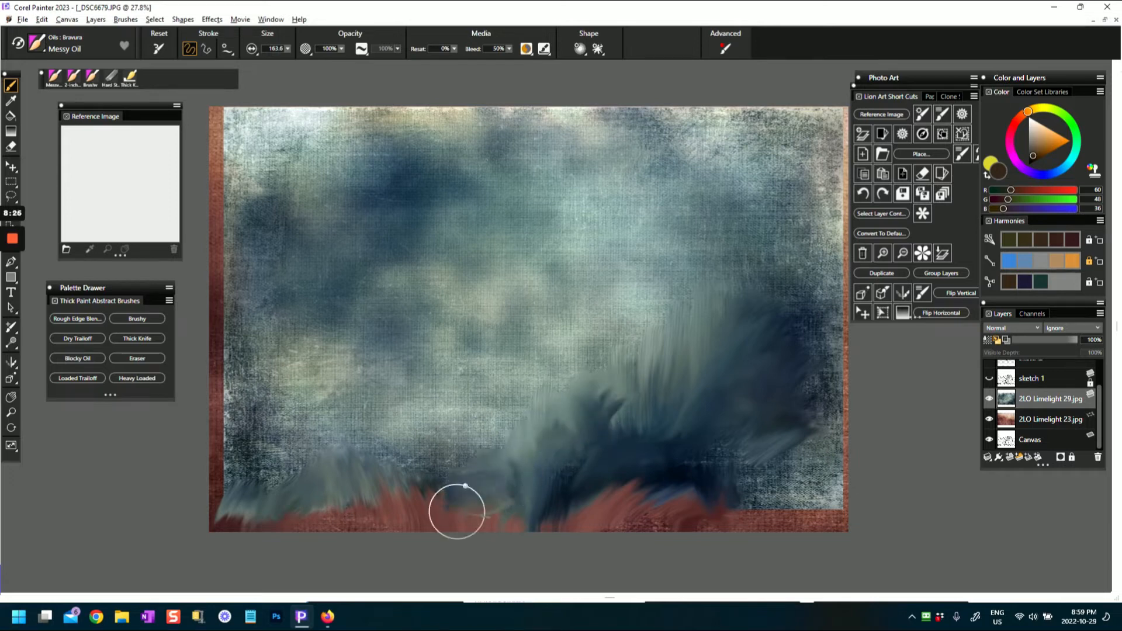
mouse_move(366, 520)
mouse_down()
mouse_move(264, 461)
mouse_move(247, 507)
mouse_move(233, 374)
mouse_move(254, 341)
mouse_up()
mouse_move(215, 411)
mouse_down()
mouse_move(245, 321)
mouse_move(225, 339)
mouse_move(218, 526)
mouse_move(190, 510)
mouse_up()
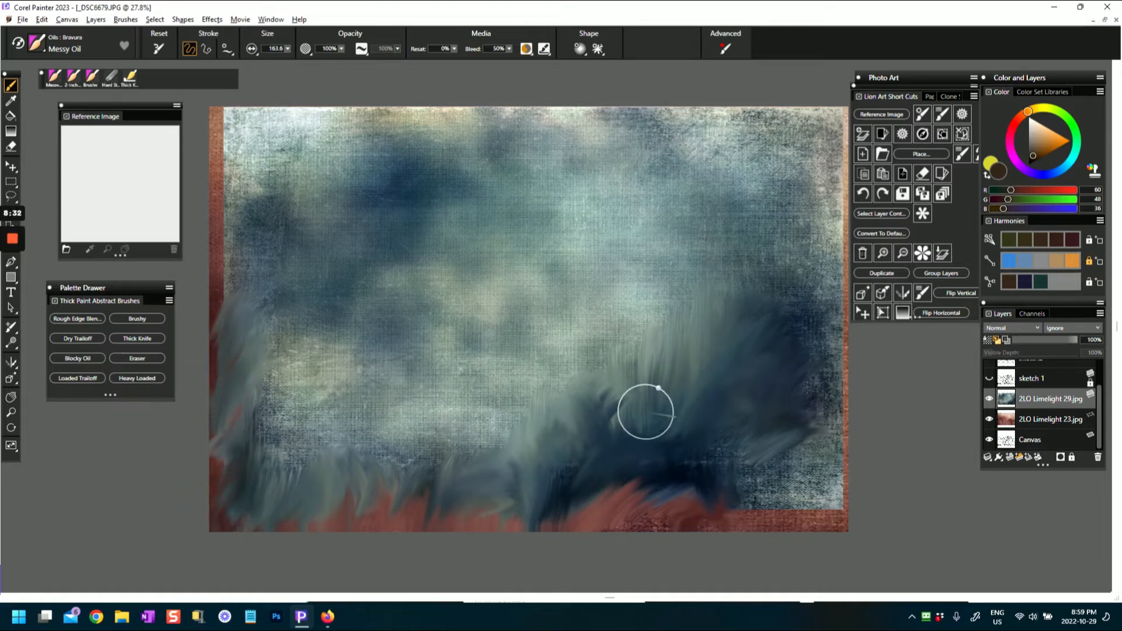
mouse_move(775, 467)
mouse_down()
mouse_move(785, 501)
mouse_move(844, 488)
mouse_up()
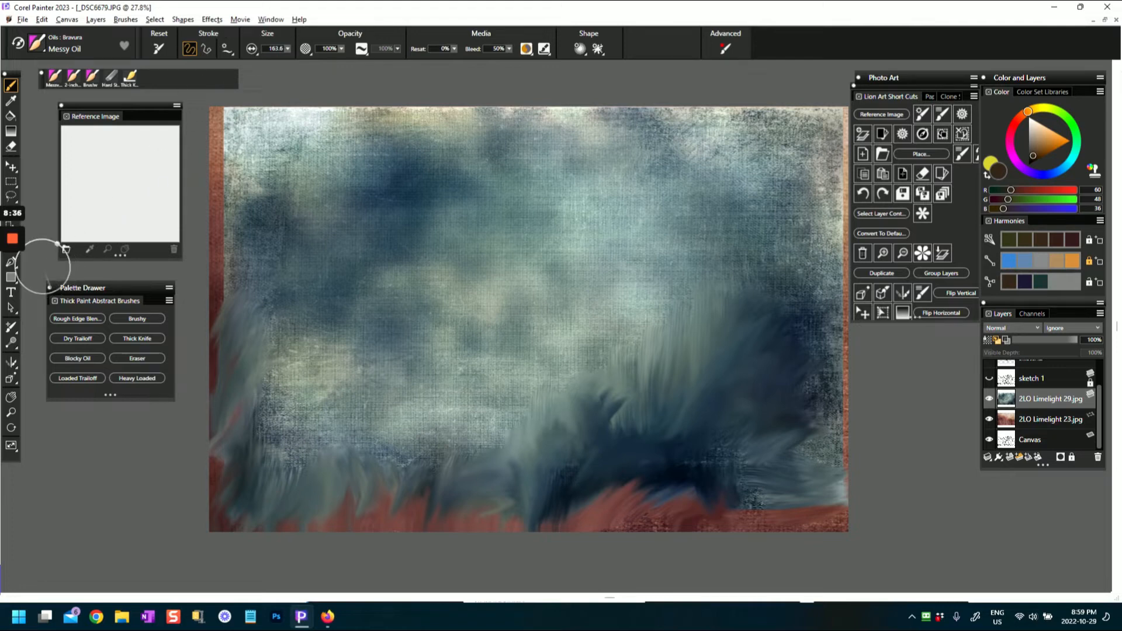
mouse_move(15, 289)
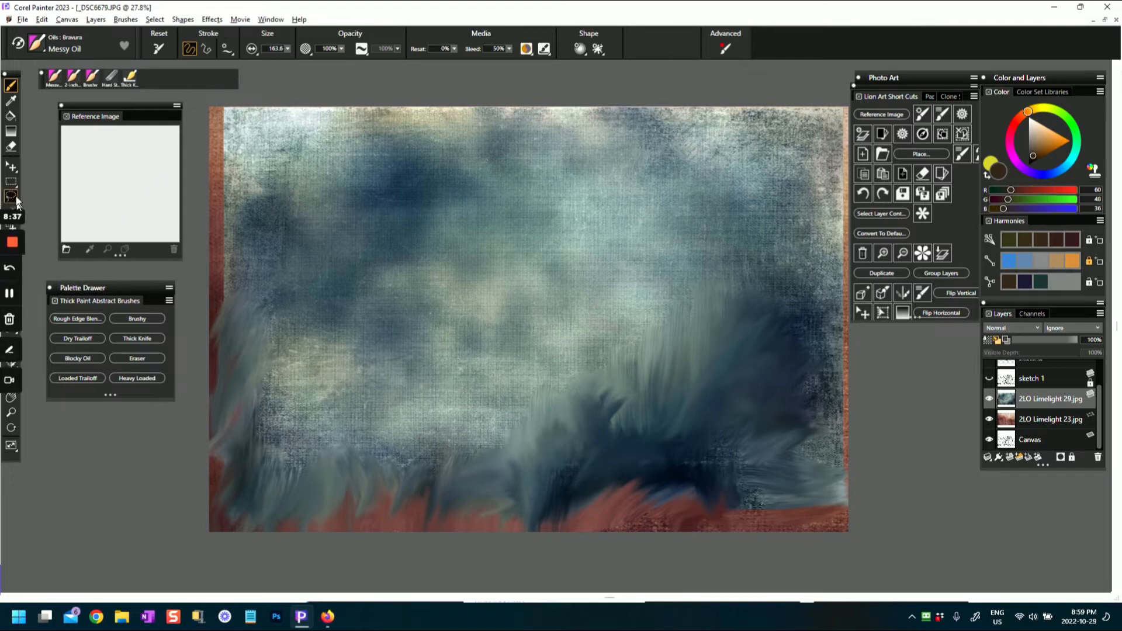
click(14, 295)
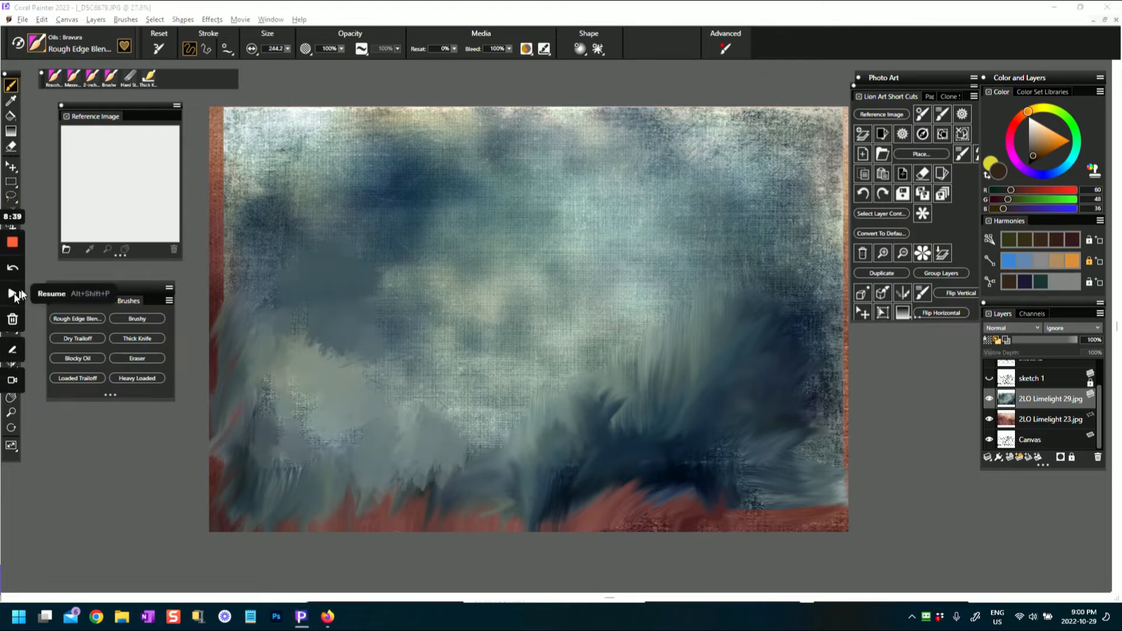
click(14, 295)
Step: Blend the canvas weave on the left half of the Limelight 29 texture with the Rough Edge Blender at size 244.2
drag(472, 489, 466, 446)
drag(462, 385, 416, 383)
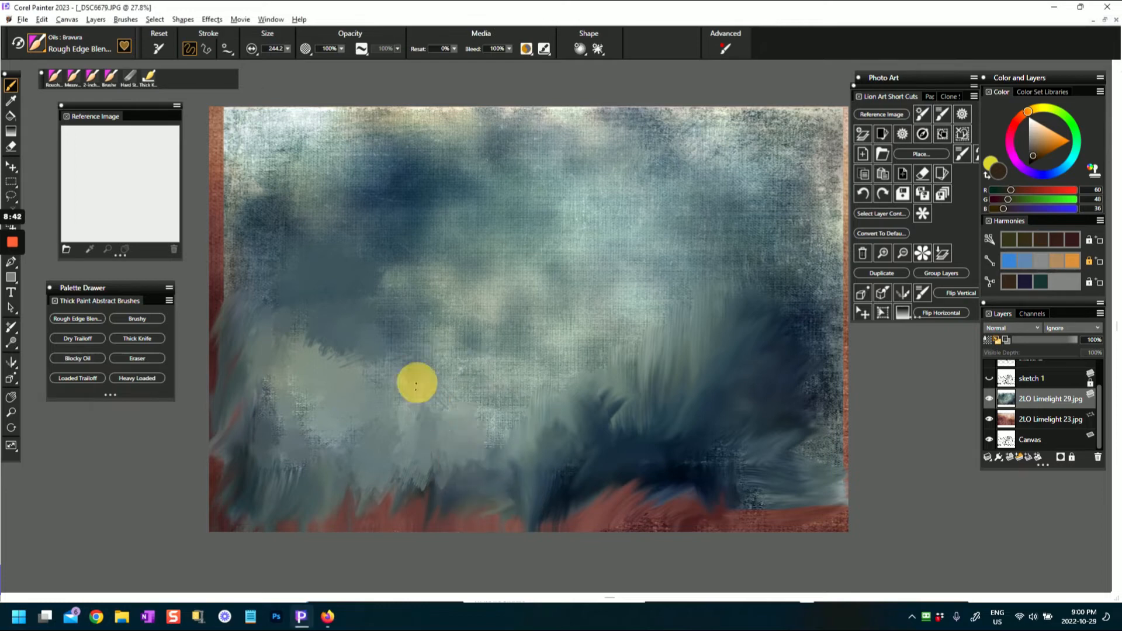
drag(318, 346, 314, 303)
drag(308, 223, 327, 213)
mouse_move(257, 228)
mouse_down()
mouse_move(276, 146)
mouse_move(240, 133)
mouse_move(232, 245)
mouse_up()
drag(285, 216, 248, 275)
drag(244, 316, 320, 293)
drag(265, 413, 315, 419)
drag(280, 471, 293, 456)
drag(361, 496, 328, 505)
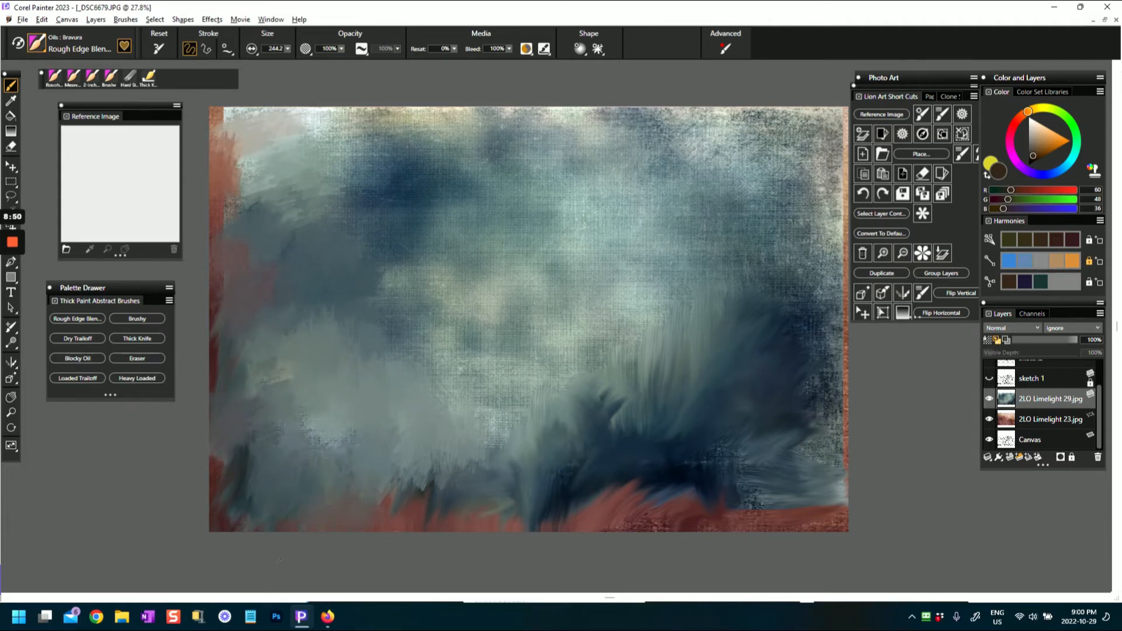
Step: Blend the upper-left and upper-center sky of the blue texture with short diagonal Rough Edge Blender strokes
drag(428, 178, 461, 126)
drag(376, 150, 416, 120)
drag(310, 143, 341, 124)
drag(617, 176, 597, 170)
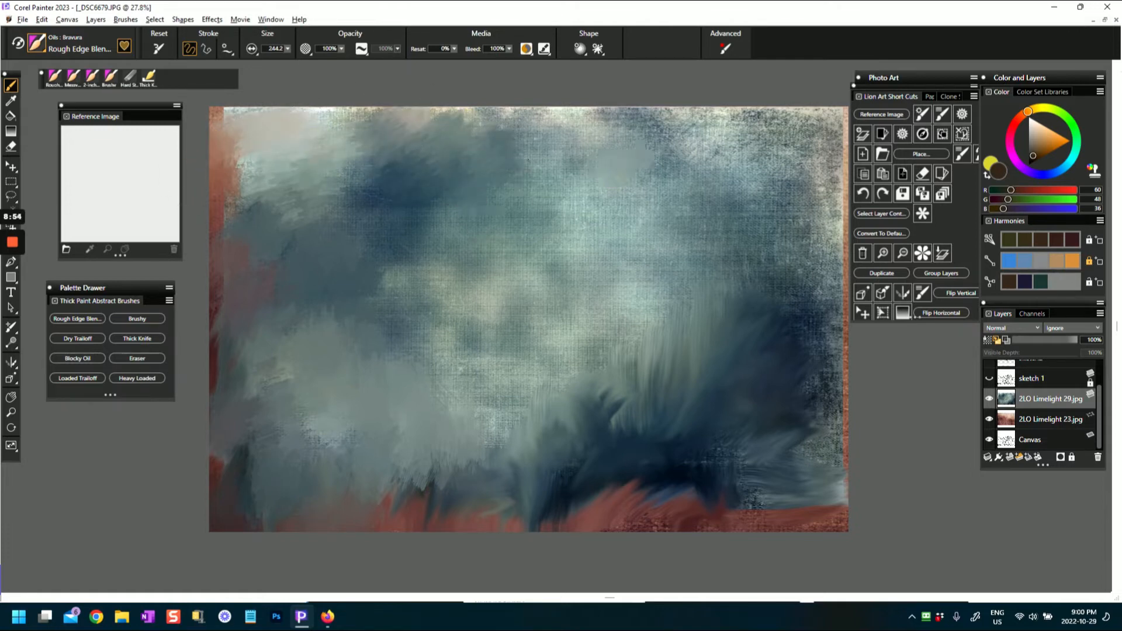
Step: Soften the left-center area of the blue texture and blend its left edge into the red border
drag(374, 290, 444, 327)
mouse_move(485, 383)
mouse_down()
mouse_move(497, 403)
mouse_move(404, 483)
mouse_move(348, 474)
mouse_up()
drag(220, 489, 226, 545)
drag(231, 310, 222, 427)
Step: Blend the upper-right sky, right edge and bottom of the blue texture into the reddish border color
drag(581, 120, 719, 120)
mouse_move(743, 156)
mouse_down()
mouse_move(770, 136)
mouse_move(774, 174)
mouse_move(841, 228)
mouse_up()
mouse_move(689, 257)
mouse_down()
mouse_move(637, 292)
mouse_move(574, 301)
mouse_move(631, 456)
mouse_move(567, 508)
mouse_move(476, 541)
mouse_up()
mouse_move(832, 399)
mouse_down()
mouse_move(751, 325)
mouse_move(821, 246)
mouse_up()
drag(832, 185, 837, 134)
mouse_move(831, 395)
mouse_down()
mouse_move(837, 444)
mouse_move(811, 508)
mouse_move(641, 558)
mouse_move(801, 458)
mouse_move(834, 495)
mouse_move(605, 563)
mouse_move(573, 447)
mouse_up()
mouse_move(588, 500)
mouse_down()
mouse_move(552, 439)
mouse_move(473, 453)
mouse_move(497, 559)
mouse_up()
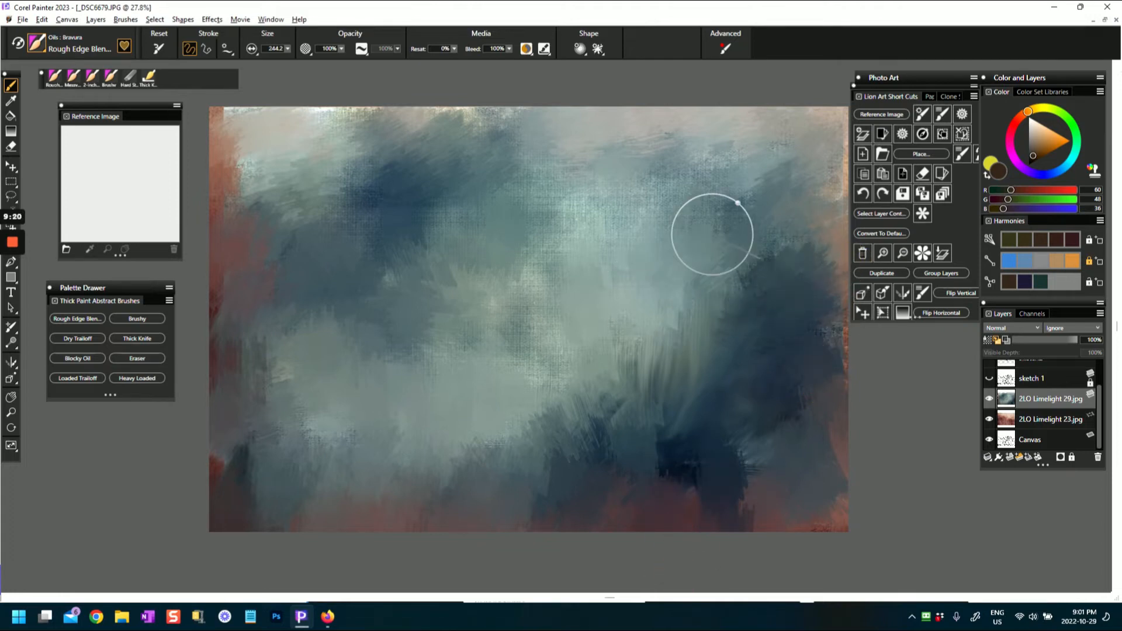
Step: Rework the upper-left corner and lower-left area of the blue texture with broader blender strokes
drag(368, 229, 168, 181)
drag(295, 140, 217, 122)
drag(342, 393, 248, 508)
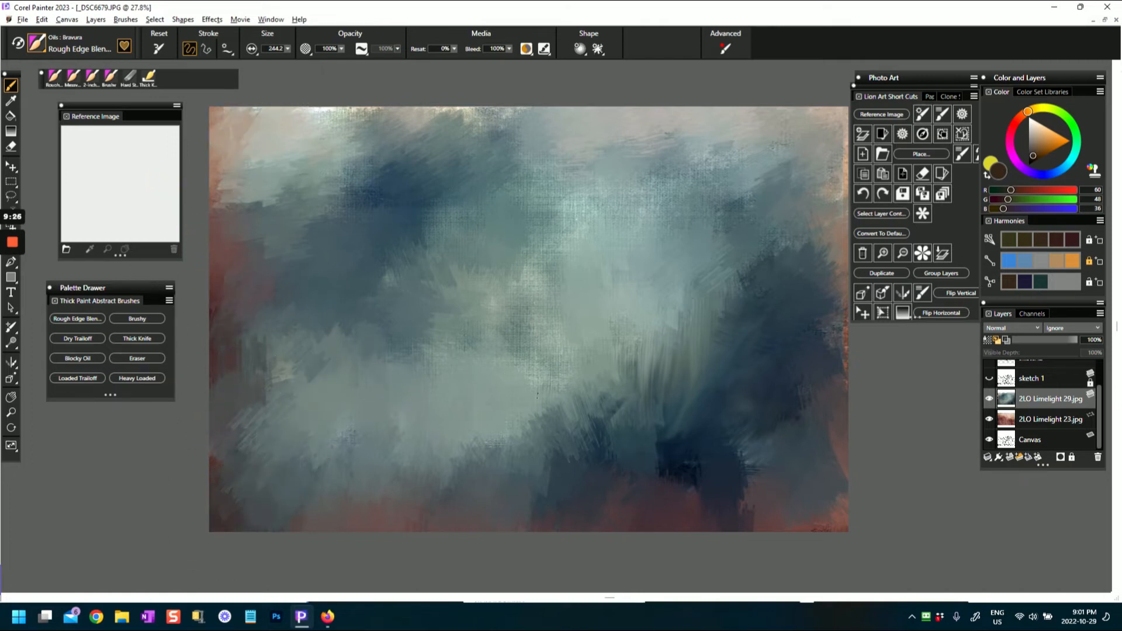
Step: Blend the lower center and dark lower-right area of the texture, extending strokes up the right edge
drag(538, 404, 403, 514)
mouse_move(617, 439)
mouse_down()
mouse_move(583, 465)
mouse_move(606, 447)
mouse_up()
drag(618, 385, 809, 318)
mouse_move(849, 384)
mouse_down()
mouse_move(700, 441)
mouse_move(745, 466)
mouse_move(736, 475)
mouse_move(771, 473)
mouse_up()
mouse_move(809, 478)
mouse_down()
mouse_move(857, 472)
mouse_move(821, 517)
mouse_up()
mouse_move(760, 374)
mouse_down()
mouse_move(721, 314)
mouse_move(707, 238)
mouse_move(783, 125)
mouse_move(841, 151)
mouse_up()
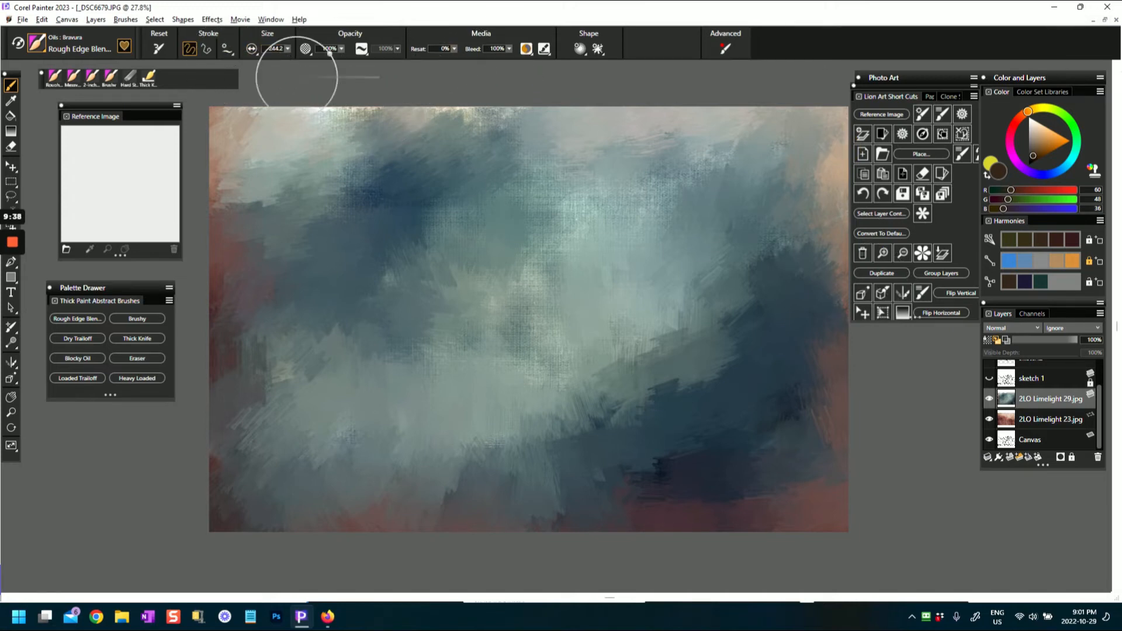
Step: Refine the upper corners of the texture and blend the dark band across the lower part of the canvas
mouse_move(292, 251)
mouse_down()
mouse_move(234, 178)
mouse_move(251, 132)
mouse_up()
mouse_move(612, 138)
mouse_down()
mouse_move(690, 211)
mouse_move(706, 167)
mouse_move(760, 147)
mouse_move(823, 194)
mouse_up()
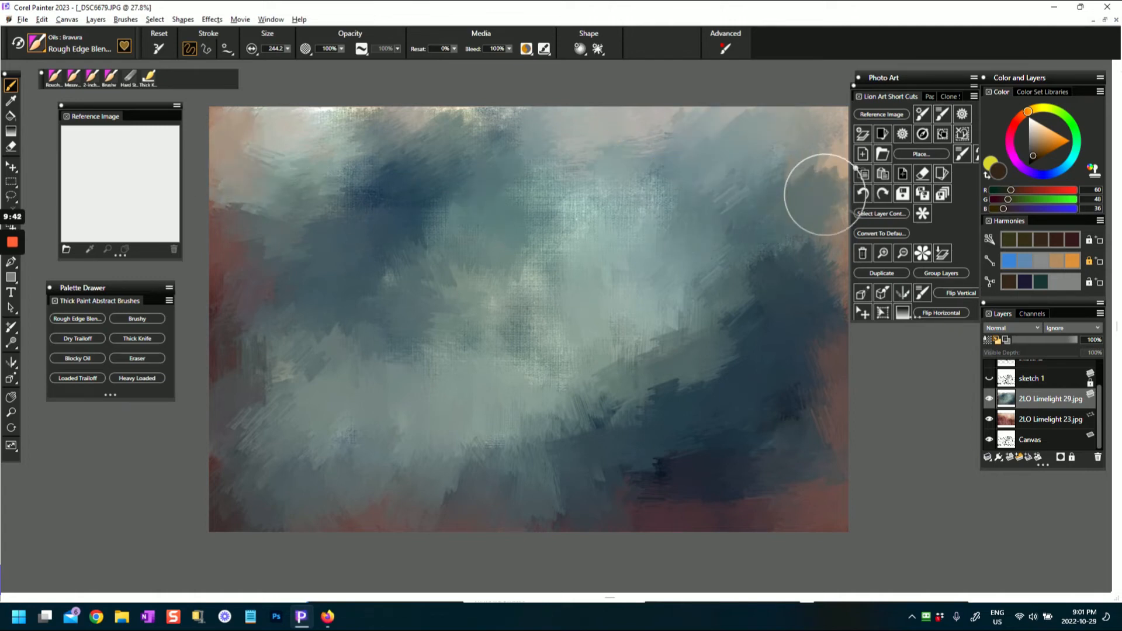
drag(687, 408, 726, 370)
drag(792, 383, 806, 303)
drag(702, 441, 631, 443)
mouse_move(648, 518)
mouse_down()
mouse_move(561, 471)
mouse_move(444, 529)
mouse_up()
mouse_move(383, 491)
mouse_down()
mouse_move(226, 481)
mouse_move(233, 361)
mouse_up()
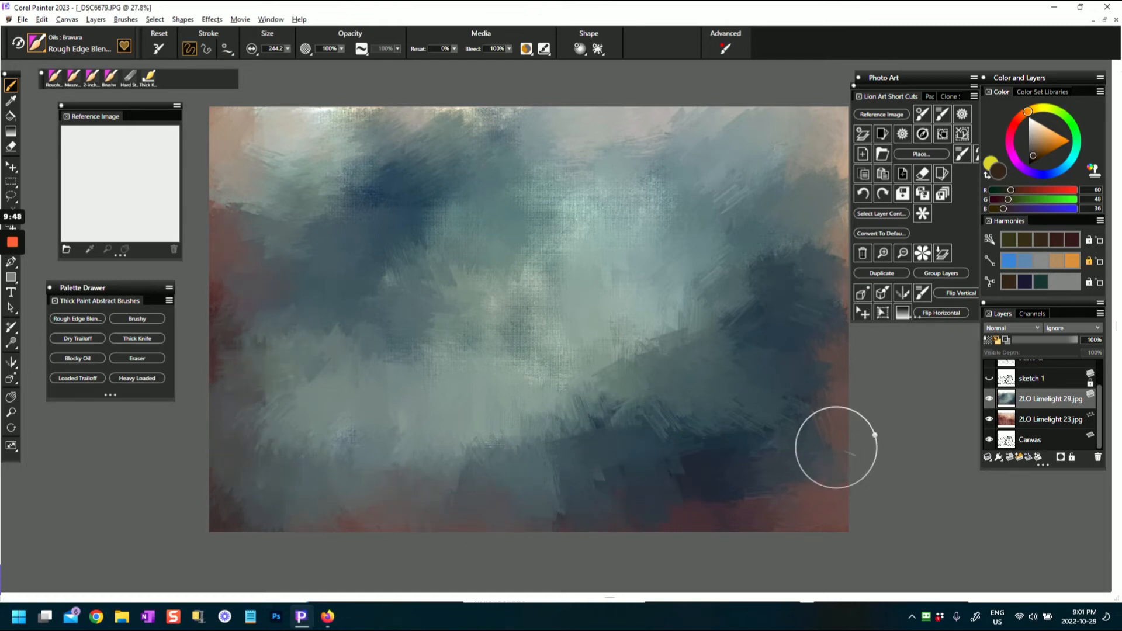
drag(777, 500, 777, 493)
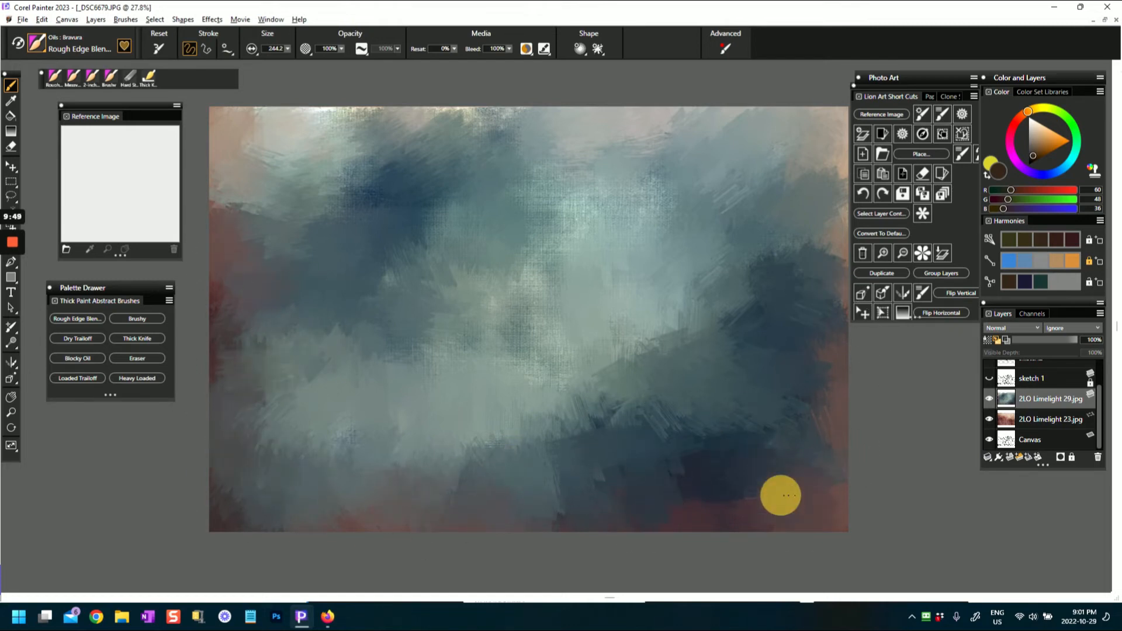
Step: Hide the 2LO Limelight 29 layer and commit the 2LO Limelight 23 reference layer to an image layer
click(989, 398)
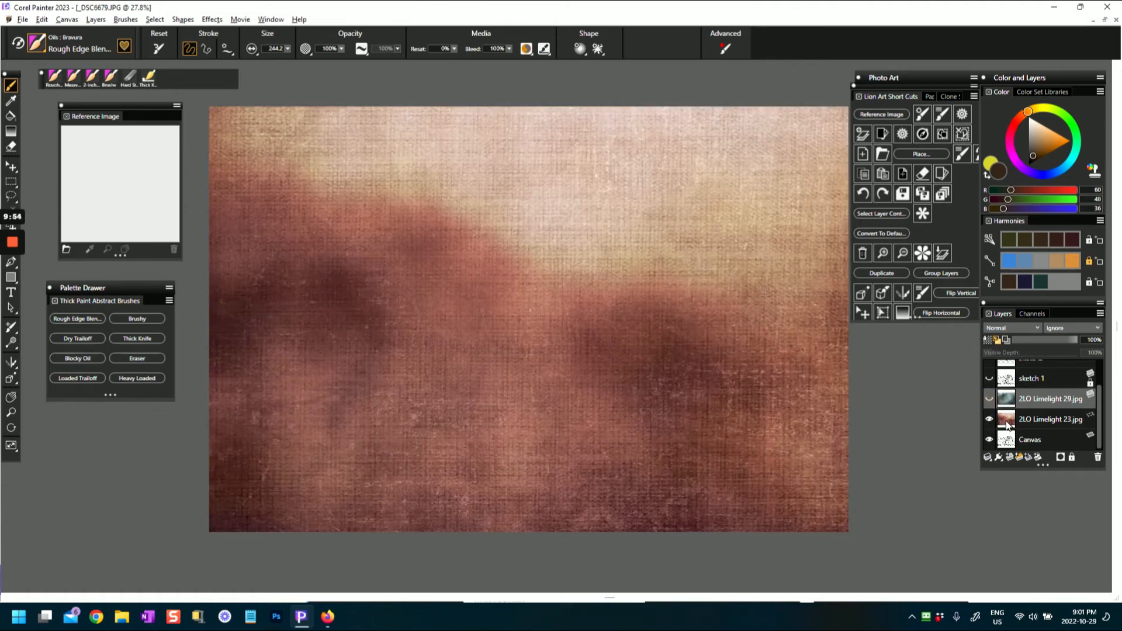
click(1000, 423)
click(631, 321)
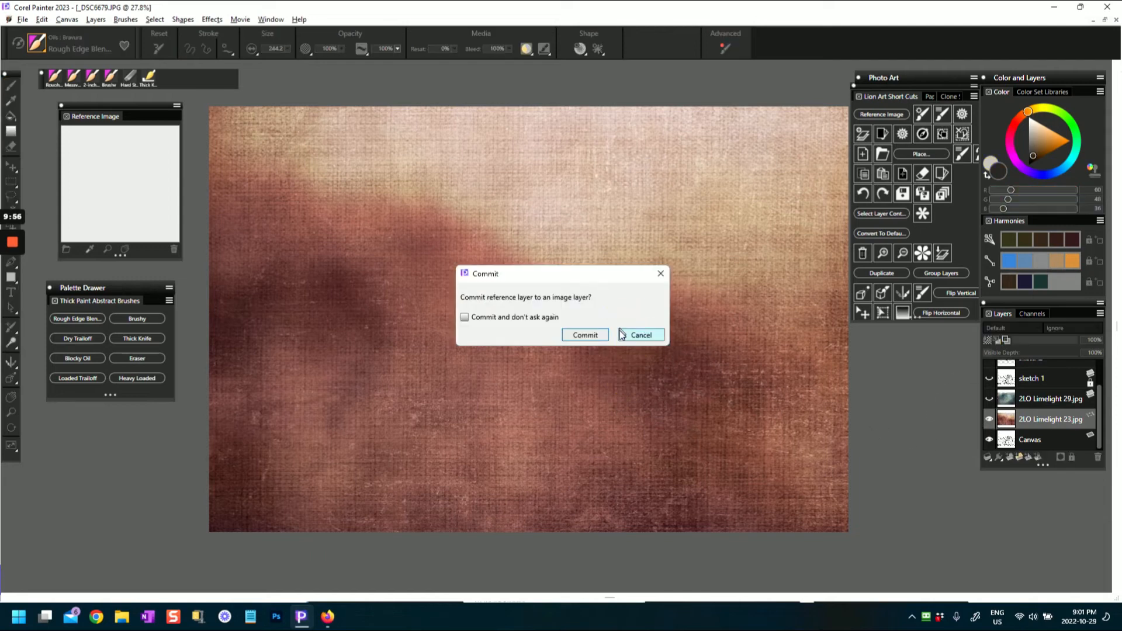
click(581, 335)
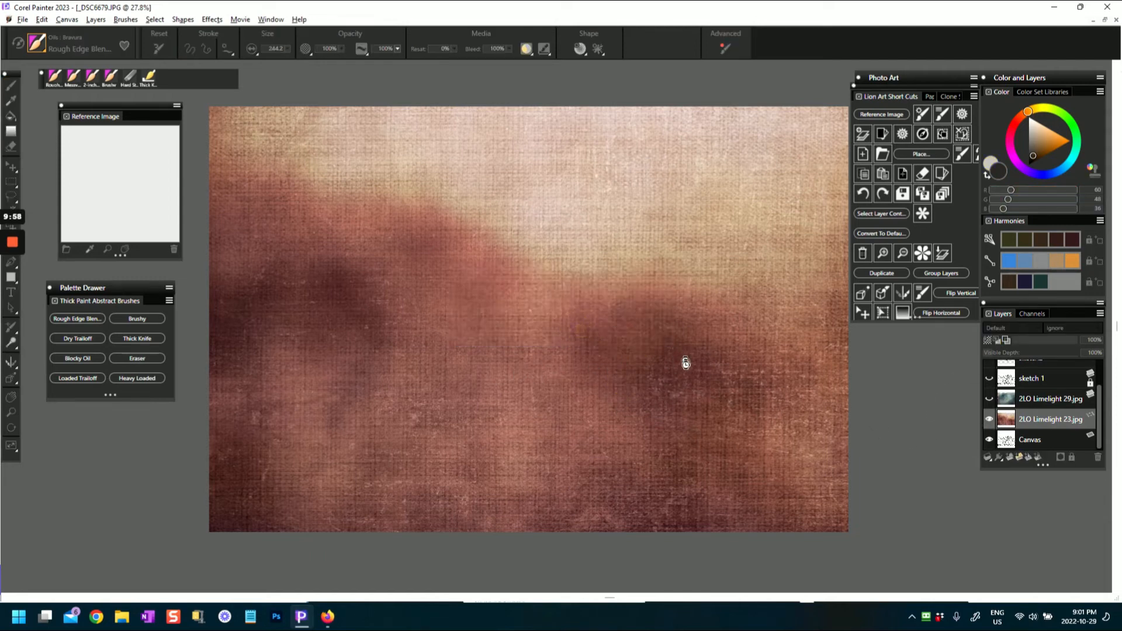
Step: Blend the lower-right and lower-left areas of the red Limelight 23 texture, and show the Limelight 29 layer again
mouse_move(701, 380)
mouse_down()
mouse_move(736, 323)
mouse_move(784, 393)
mouse_move(741, 405)
mouse_move(777, 484)
mouse_up()
drag(264, 455, 246, 500)
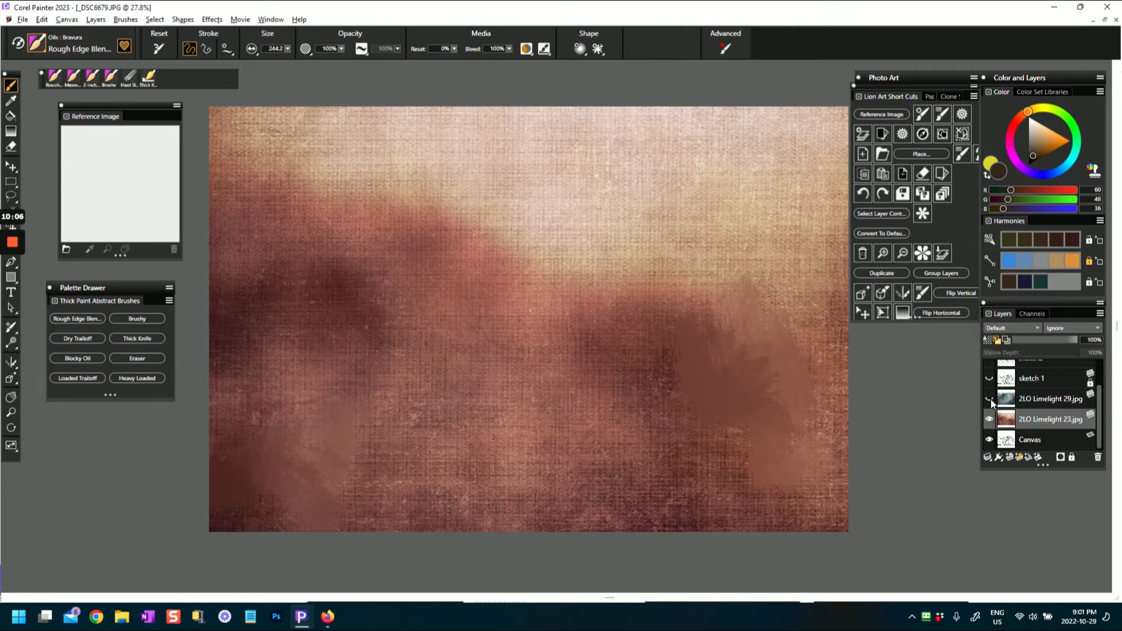
click(988, 400)
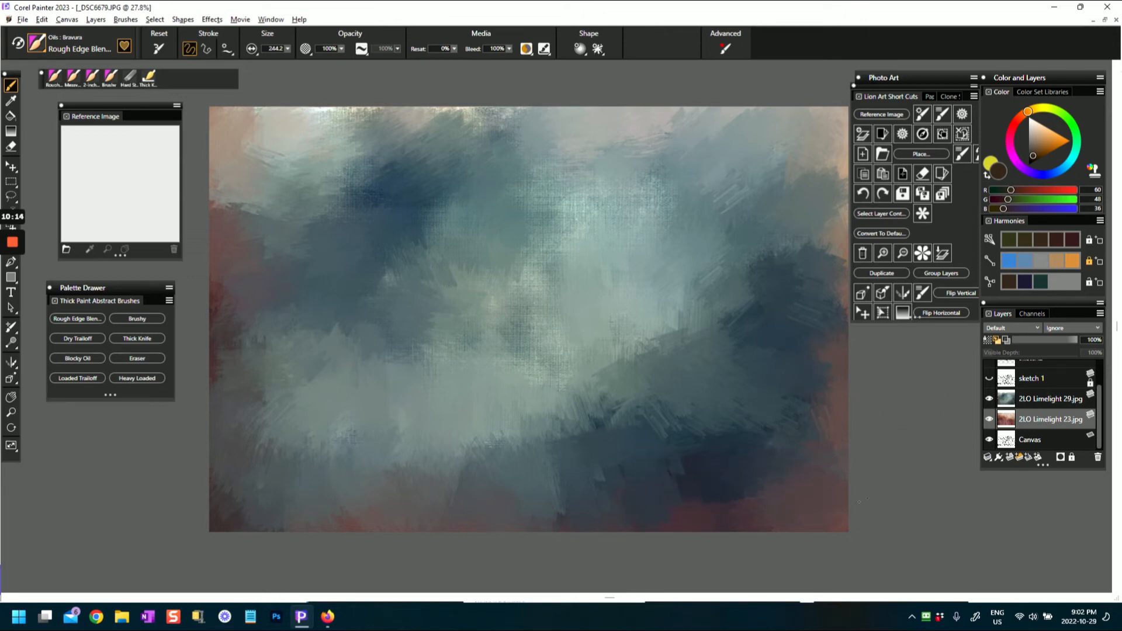
Step: Make the 2LO Limelight 29 layer active and blend its right side and lower-right corner
click(1003, 394)
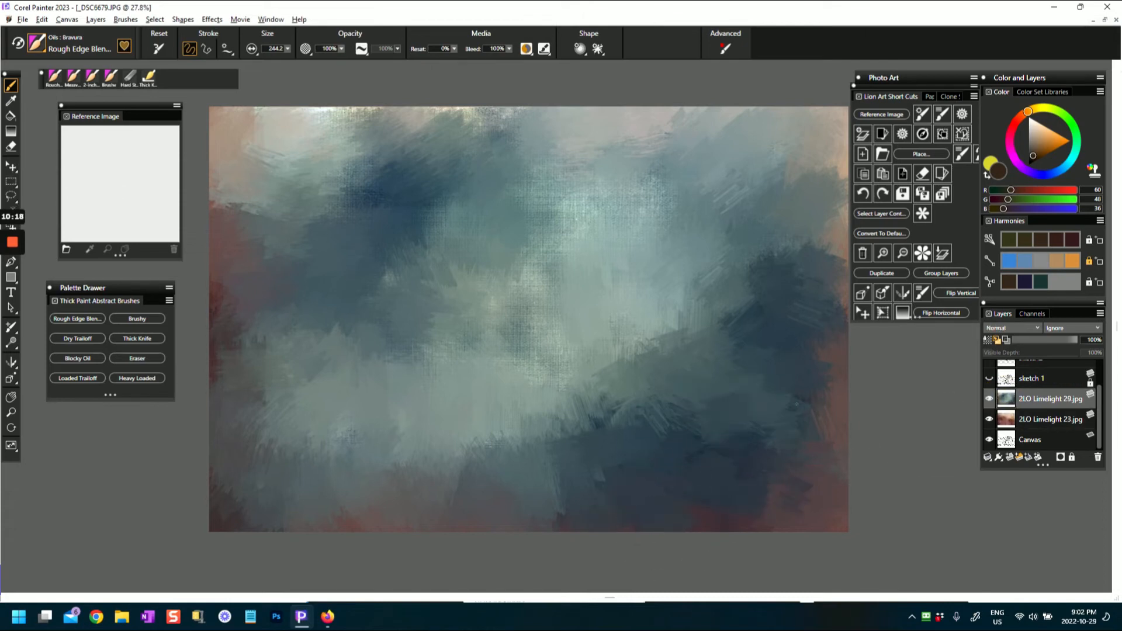
drag(789, 261, 839, 192)
mouse_move(659, 331)
mouse_down()
mouse_move(745, 369)
mouse_move(699, 412)
mouse_up()
mouse_move(739, 476)
mouse_down()
mouse_move(799, 464)
mouse_move(795, 509)
mouse_up()
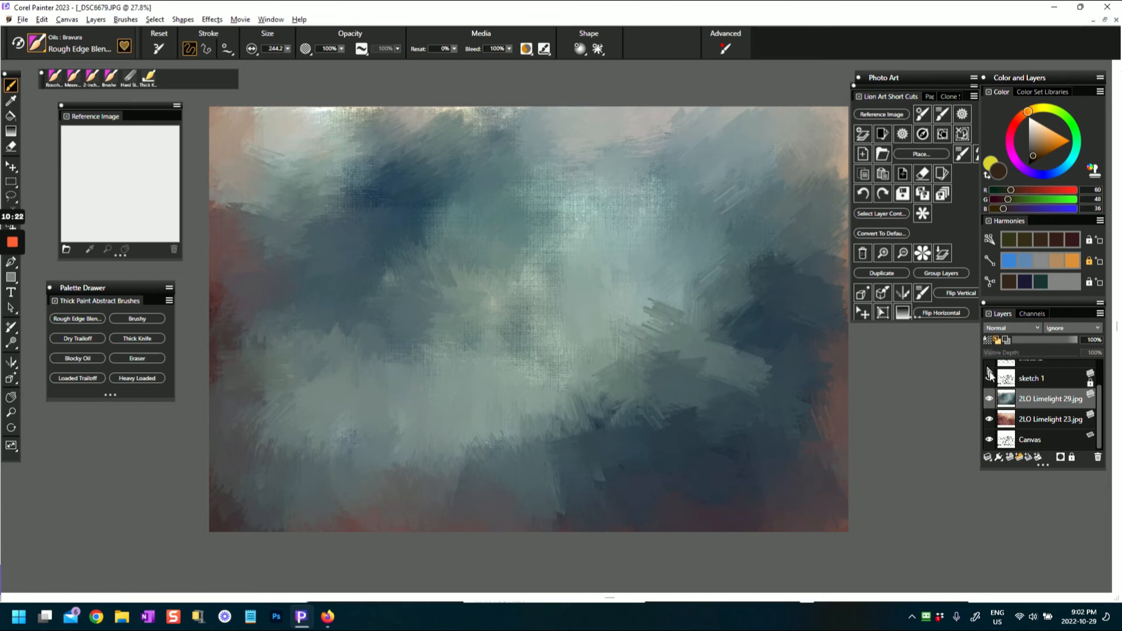
Step: Show the sketch 1 and sketch2 layers again over the blended texture
click(990, 378)
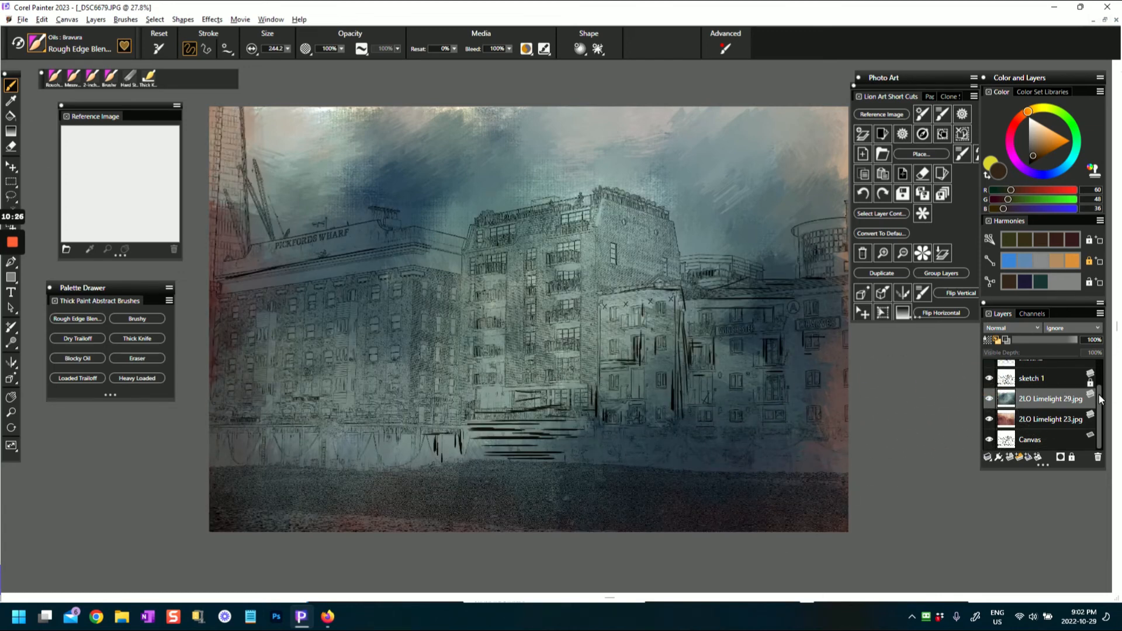
drag(1098, 398, 1093, 361)
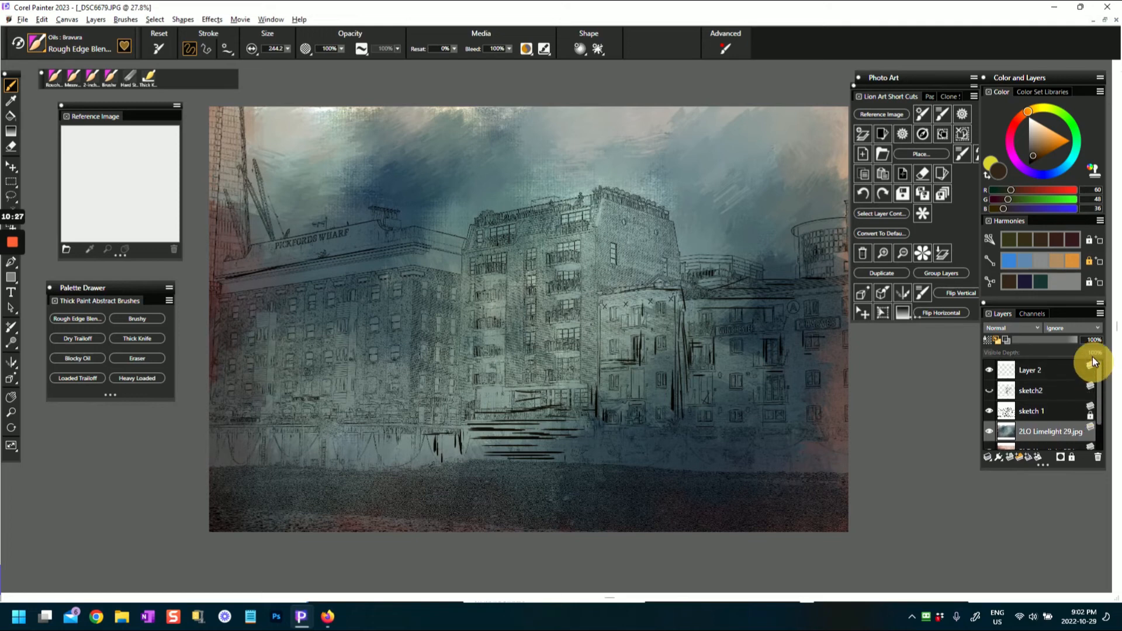
click(988, 390)
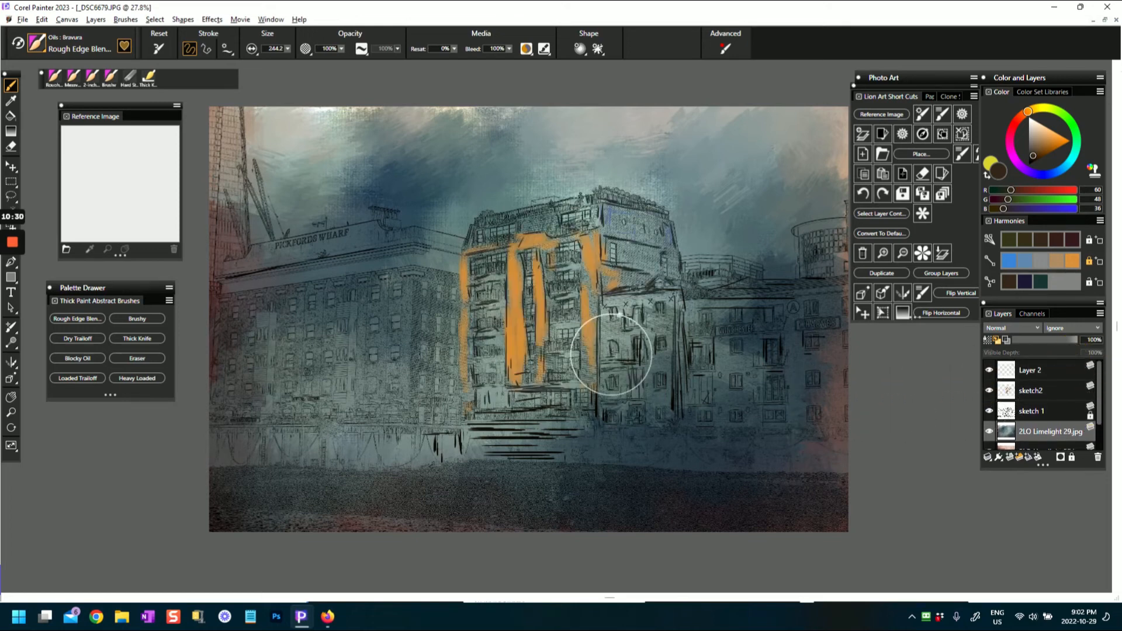
Step: Blend the sky along the upper right and upper left of the 2LO Limelight 29 layer, plus its lower-left edge
click(1003, 435)
mouse_move(756, 120)
mouse_down()
mouse_move(678, 153)
mouse_move(650, 138)
mouse_up()
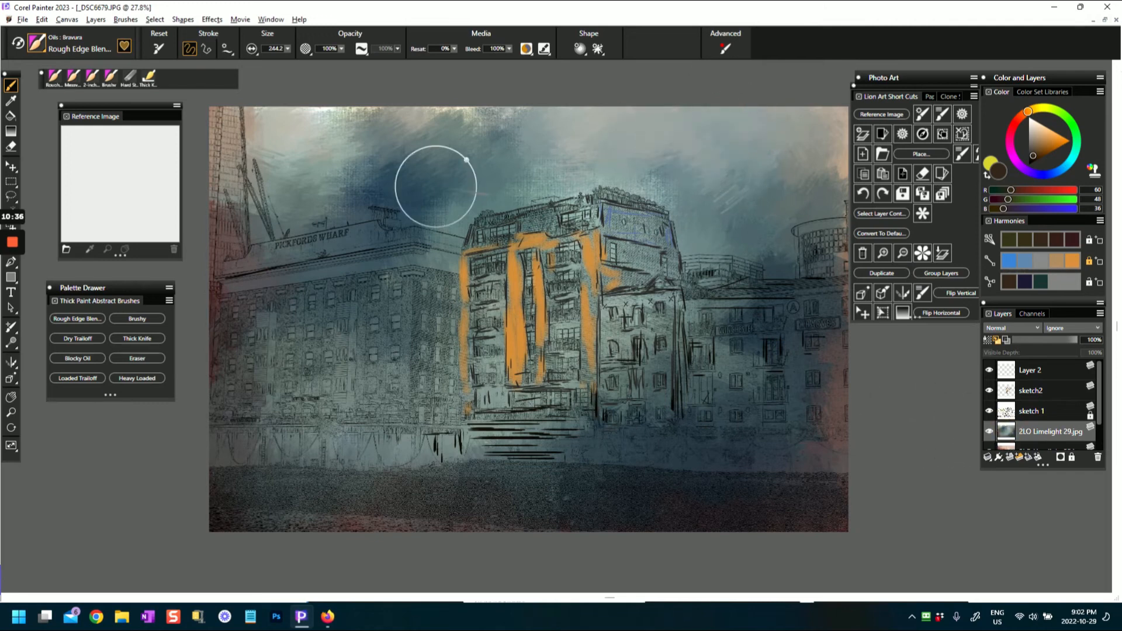
mouse_move(225, 163)
mouse_down()
mouse_move(216, 111)
mouse_move(306, 144)
mouse_move(311, 175)
mouse_up()
drag(220, 218, 429, 100)
drag(411, 155, 470, 108)
drag(384, 513, 251, 539)
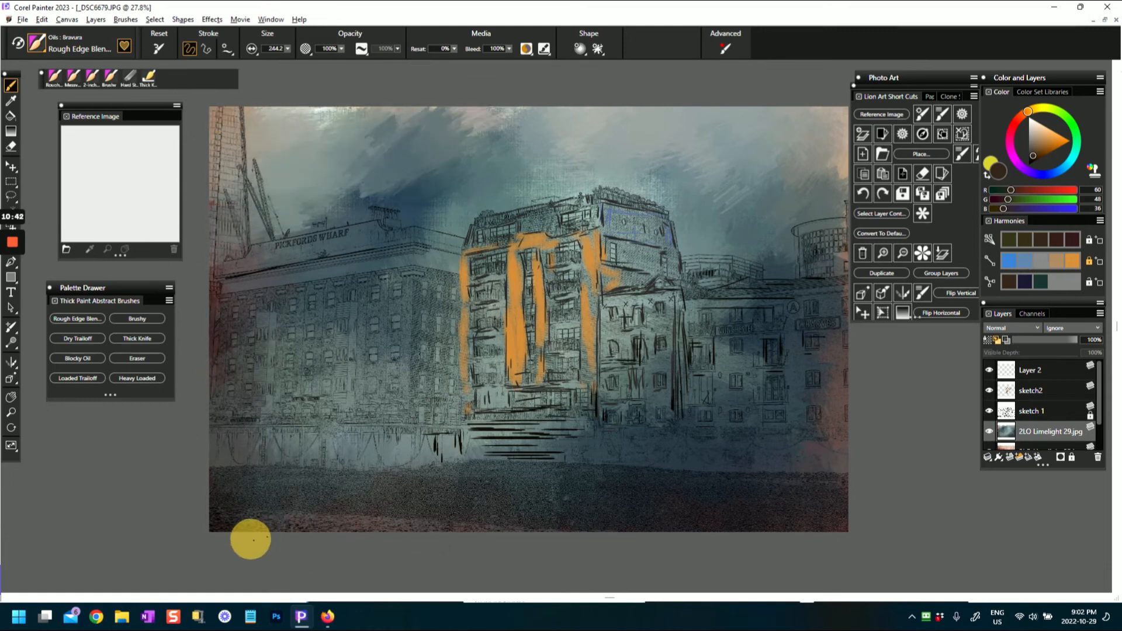
Step: Set the sketch2 layer's composite method to Multiply, matching the sketch 1 layer
click(1005, 395)
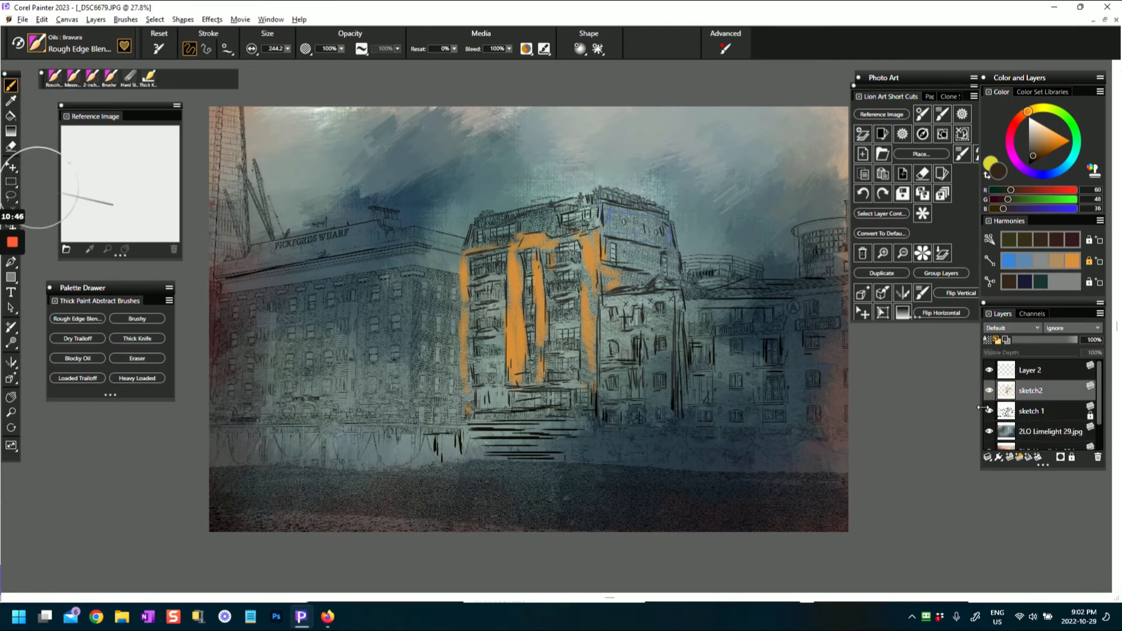
click(1006, 413)
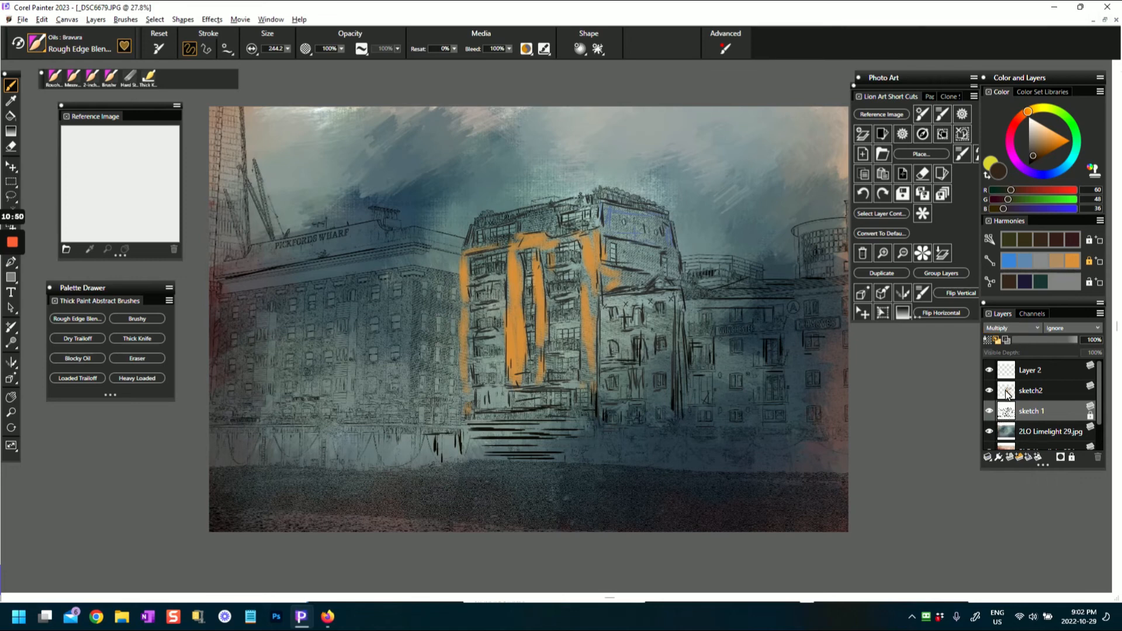
click(1005, 390)
click(1005, 327)
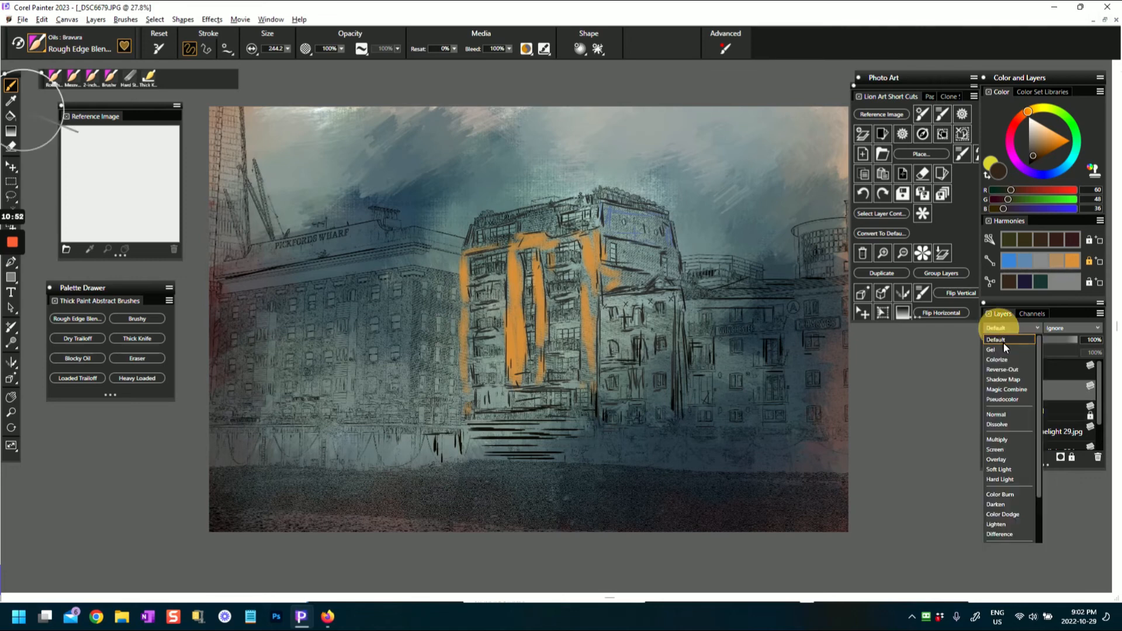
click(999, 442)
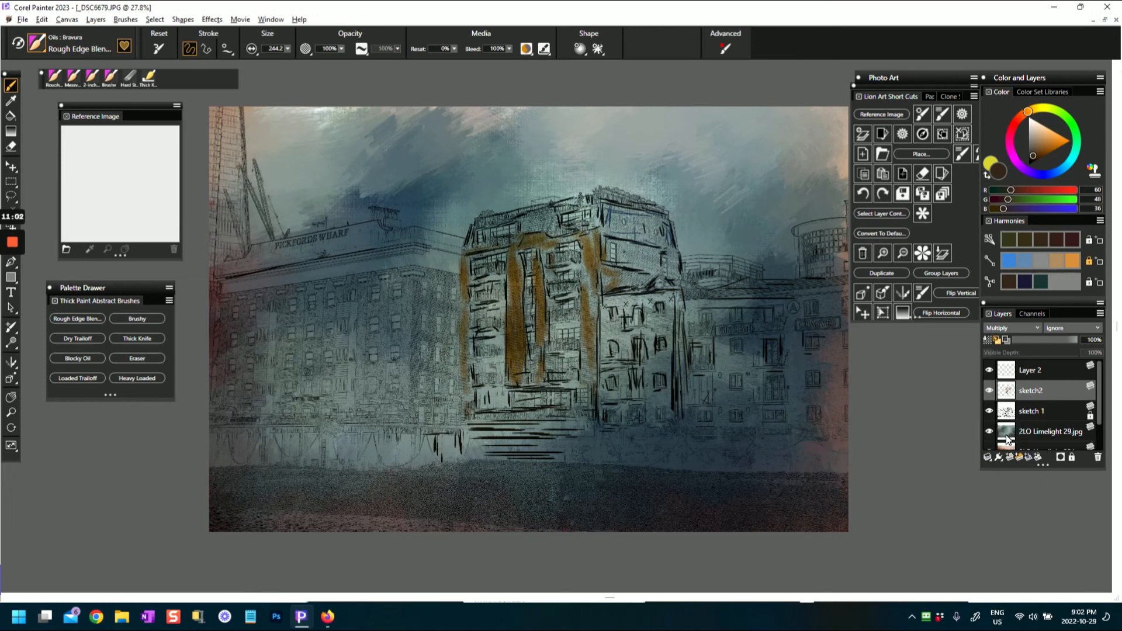
Step: Move Layer 2 below sketch 1, directly above the 2LO Limelight 29 layer, and lock the sketch2 layer
drag(1006, 377, 1005, 418)
click(1003, 416)
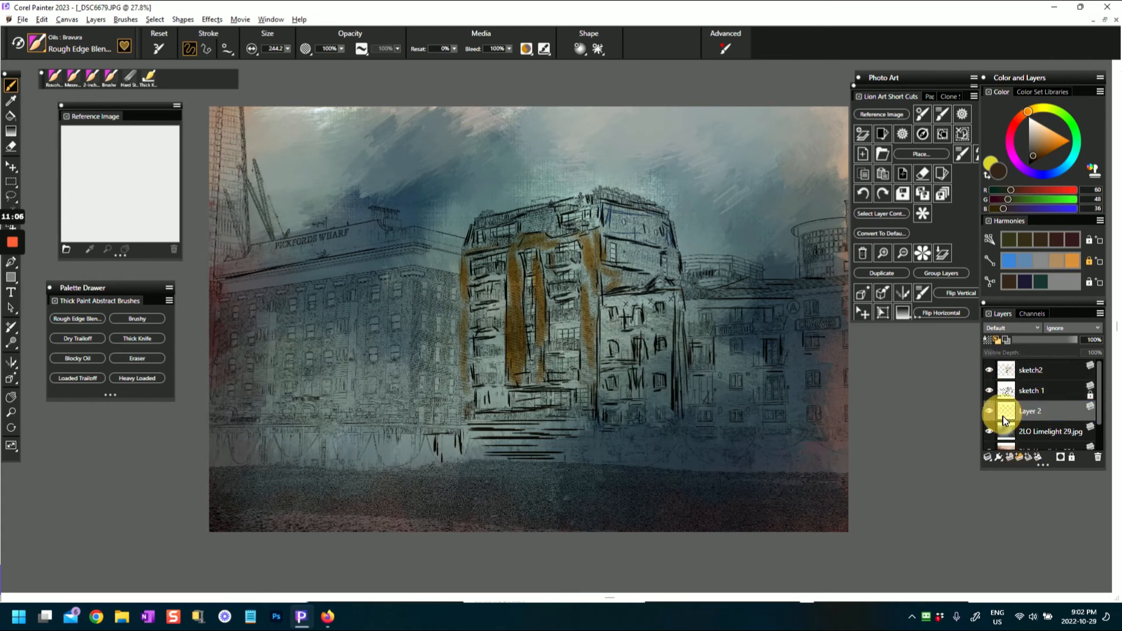
click(1083, 367)
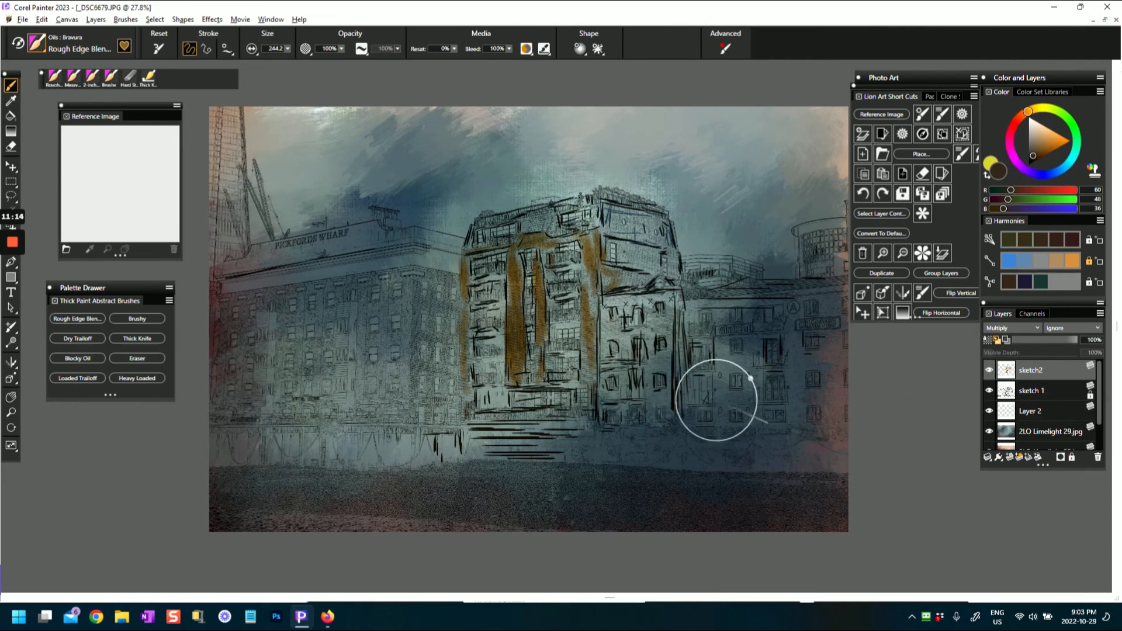
click(1072, 457)
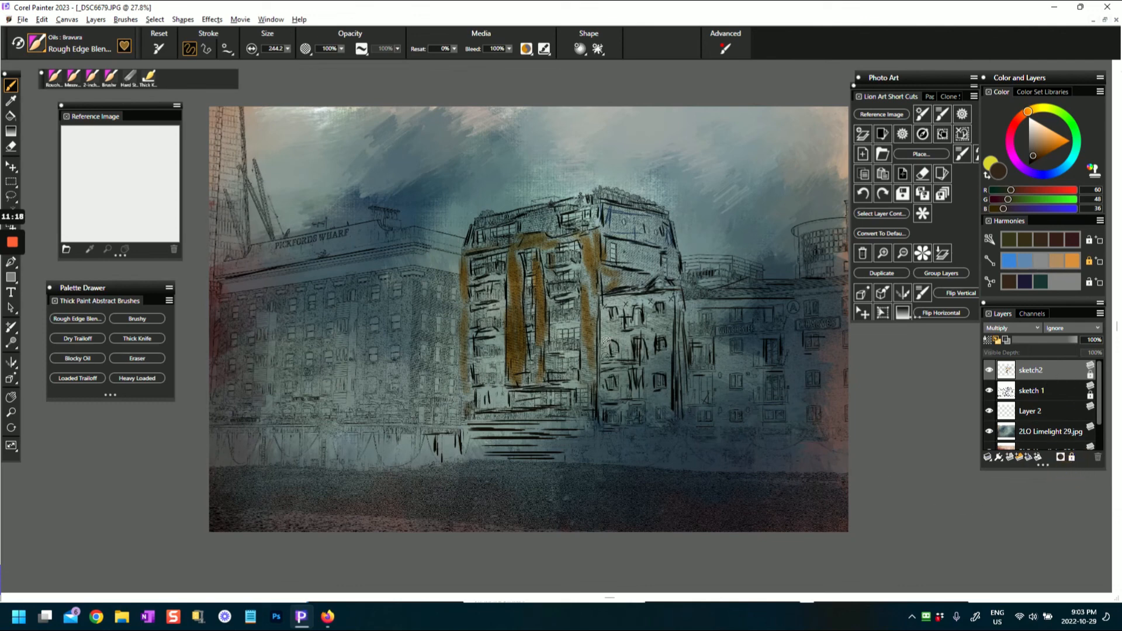
Step: Hide the sketch 1 layer to examine the hand-drawn lines over the blended texture, and show it again
click(988, 390)
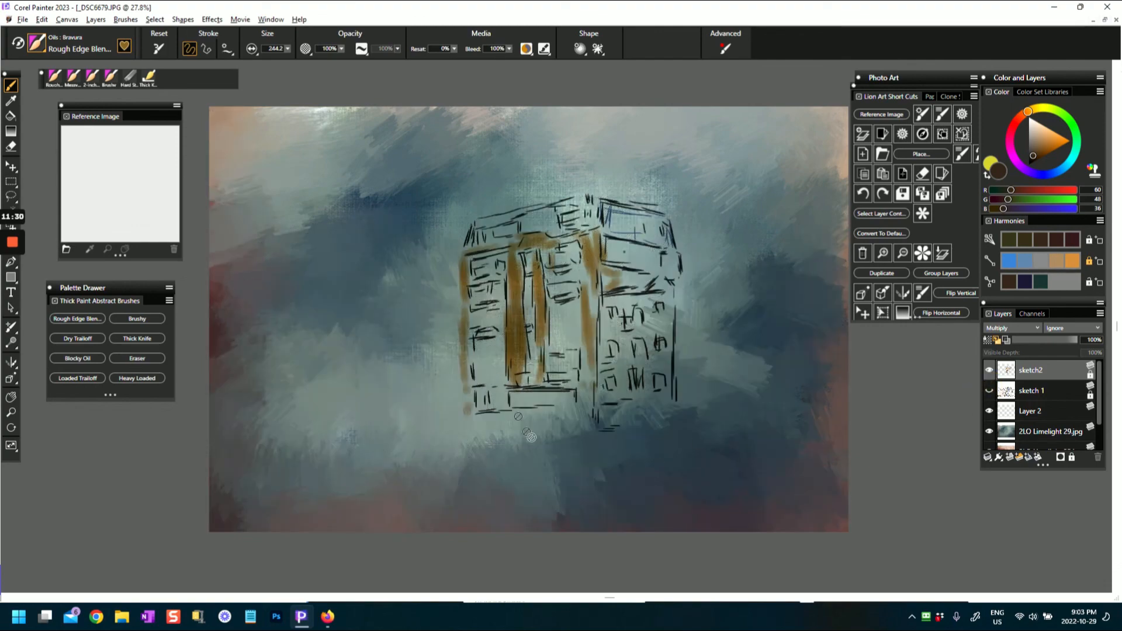
click(989, 391)
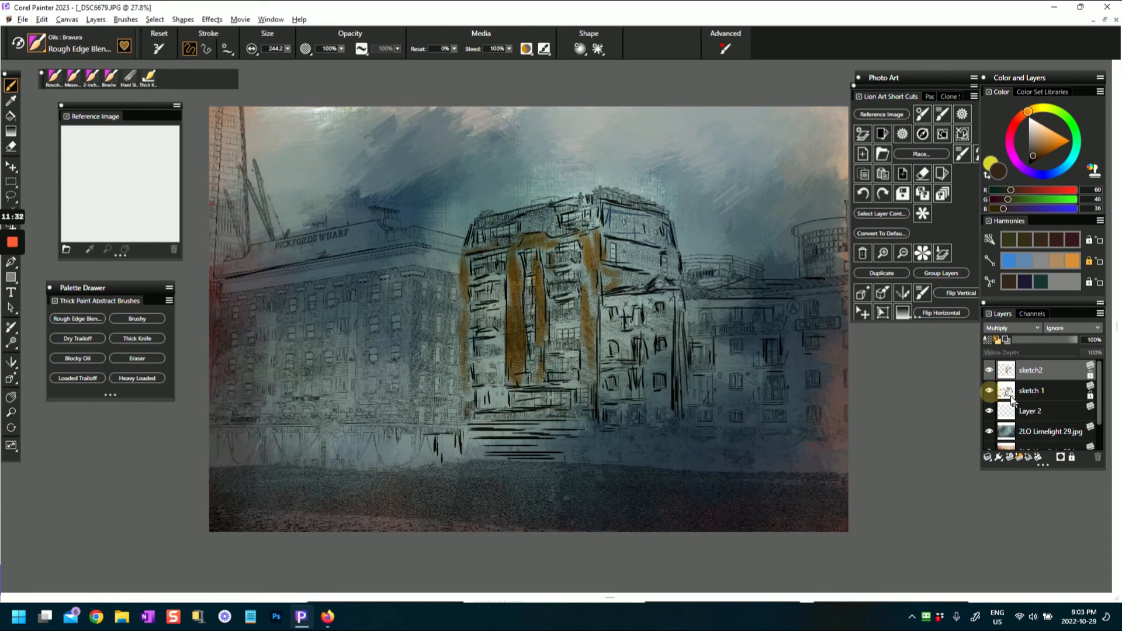